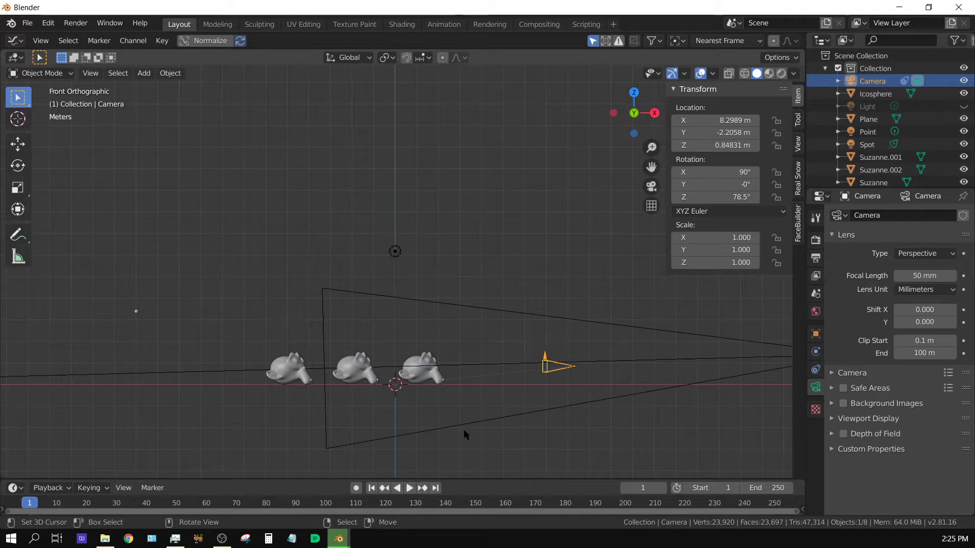
Search Google Images for 'depth of field' and preview the ExpertPhotography shallow-focus daisies photo.
{"action": "left_click", "coordinate": [128, 539]}
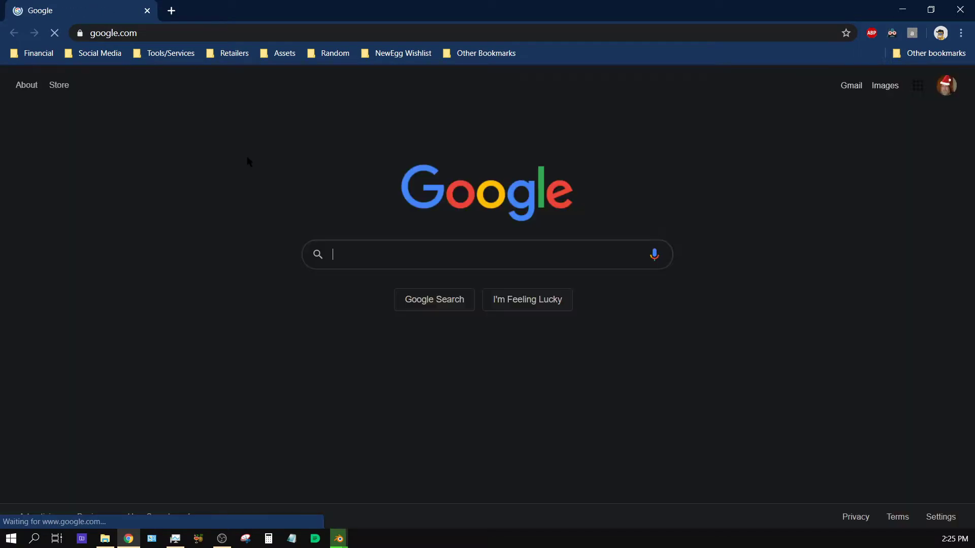
{"action": "type", "text": "depth"}
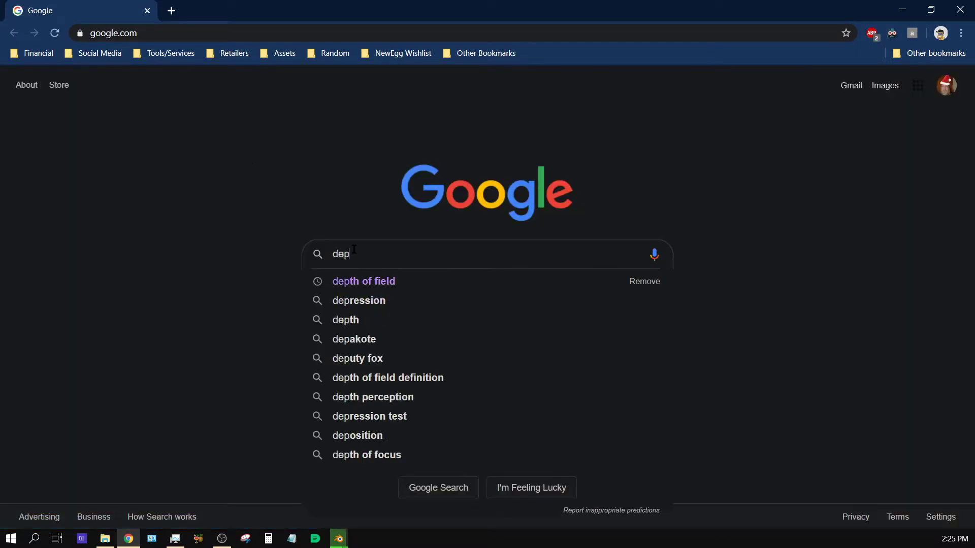
{"action": "left_click", "coordinate": [366, 284]}
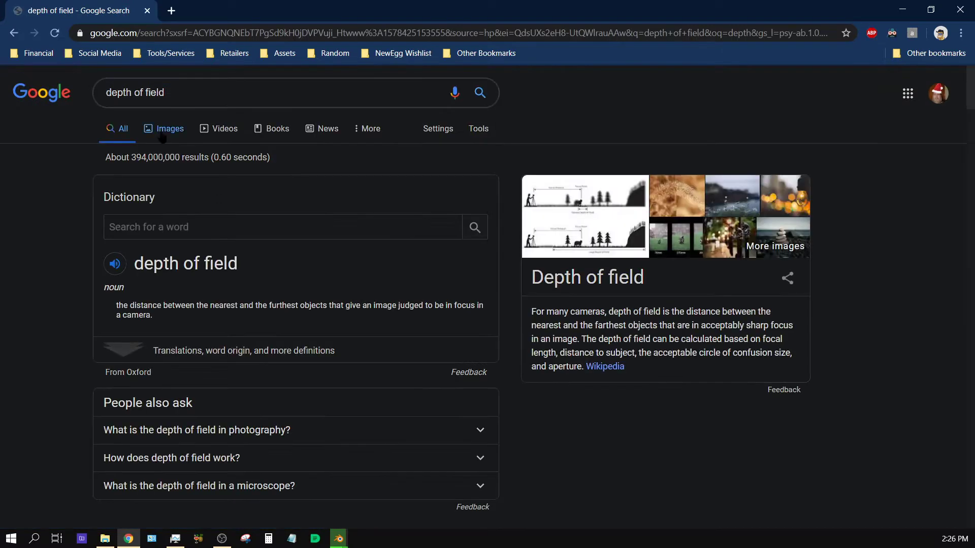
{"action": "left_click", "coordinate": [161, 133]}
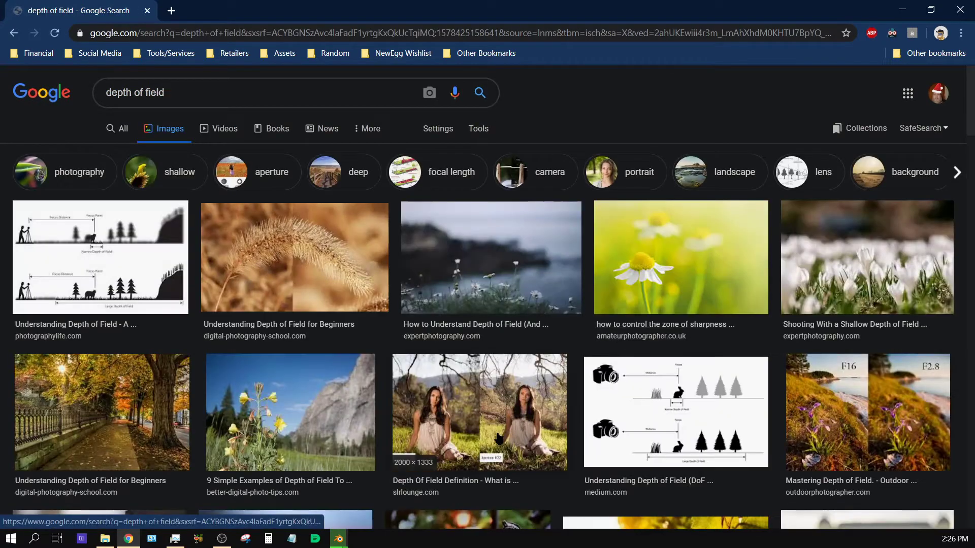
{"action": "left_click", "coordinate": [473, 265]}
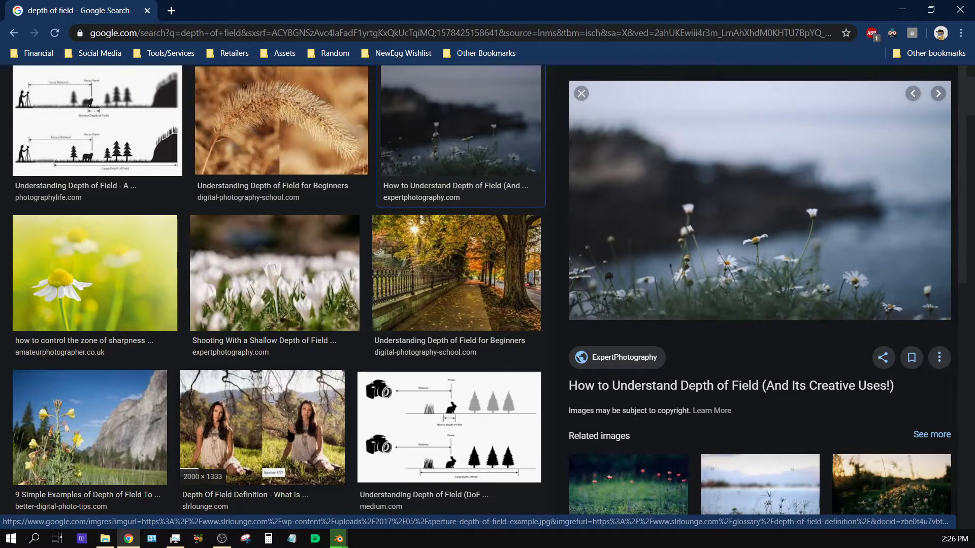
Preview the SLR Lounge 'Depth Of Field Definition' photo comparing f/2 with f/22.
{"action": "left_click", "coordinate": [273, 430]}
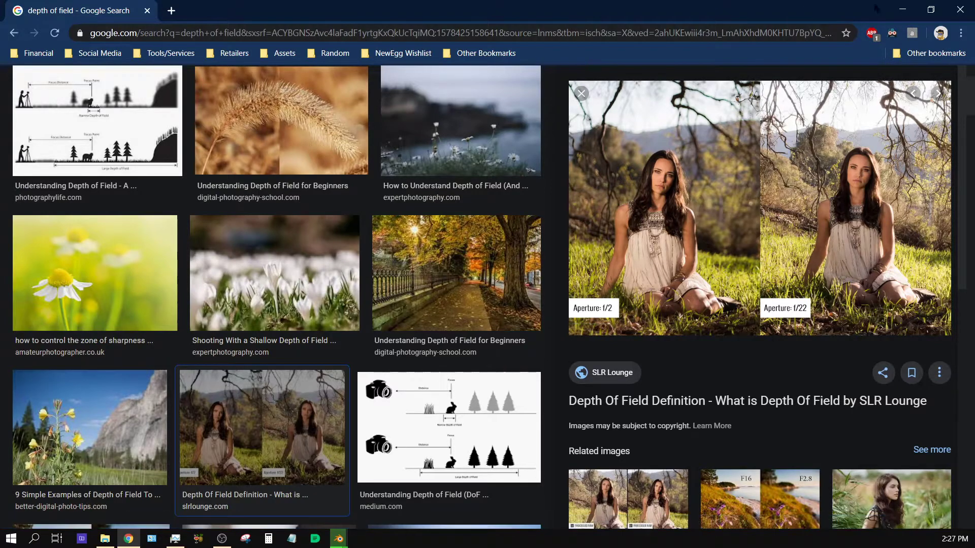
Close Chrome and, back in Blender, select the spot light and then the camera.
{"action": "left_click", "coordinate": [960, 10]}
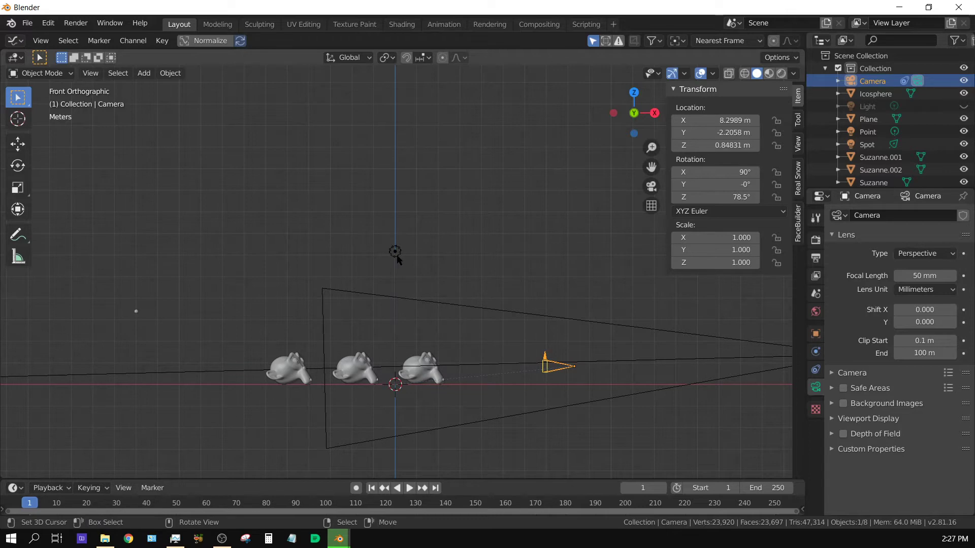
{"action": "left_click", "coordinate": [450, 306]}
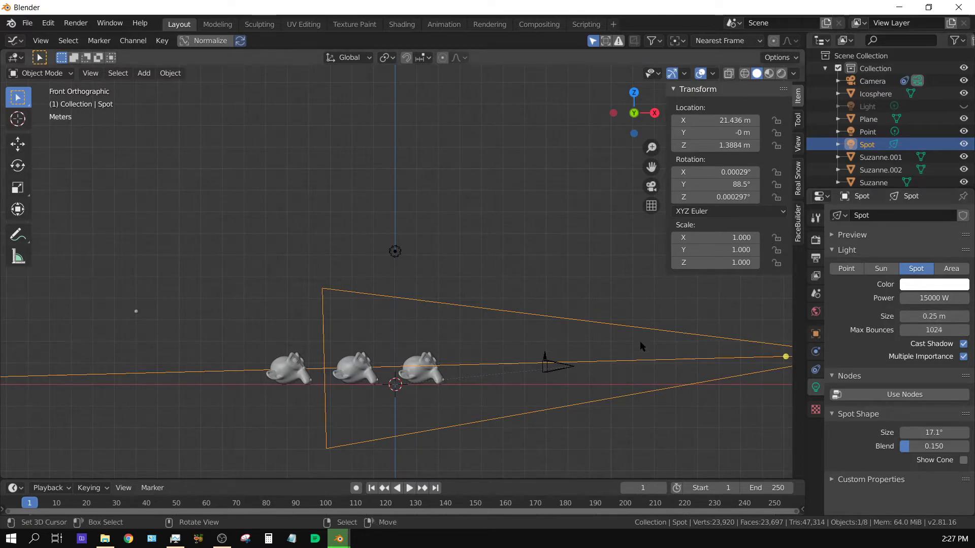
{"action": "left_click", "coordinate": [557, 367]}
View through the camera (Numpad 0) with Rendered viewport shading.
{"action": "key", "text": "KP_0"}
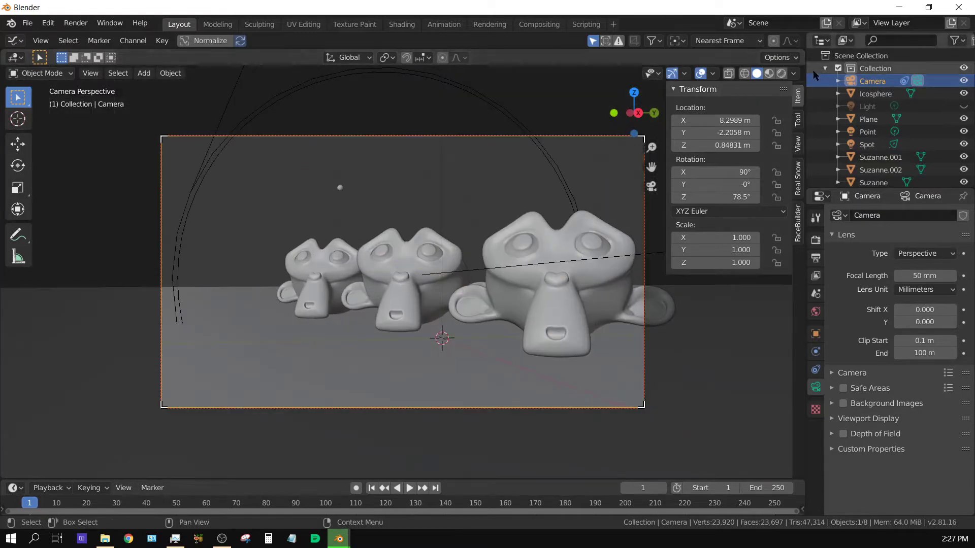
{"action": "left_click", "coordinate": [781, 74]}
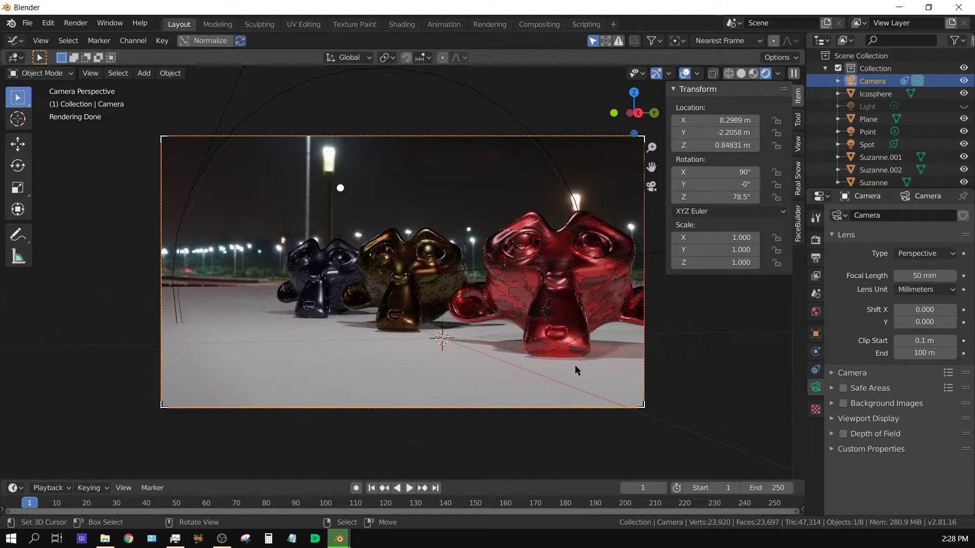
Enable the camera's Depth of Field and expand it to show focus distance and aperture.
{"action": "left_click", "coordinate": [844, 435]}
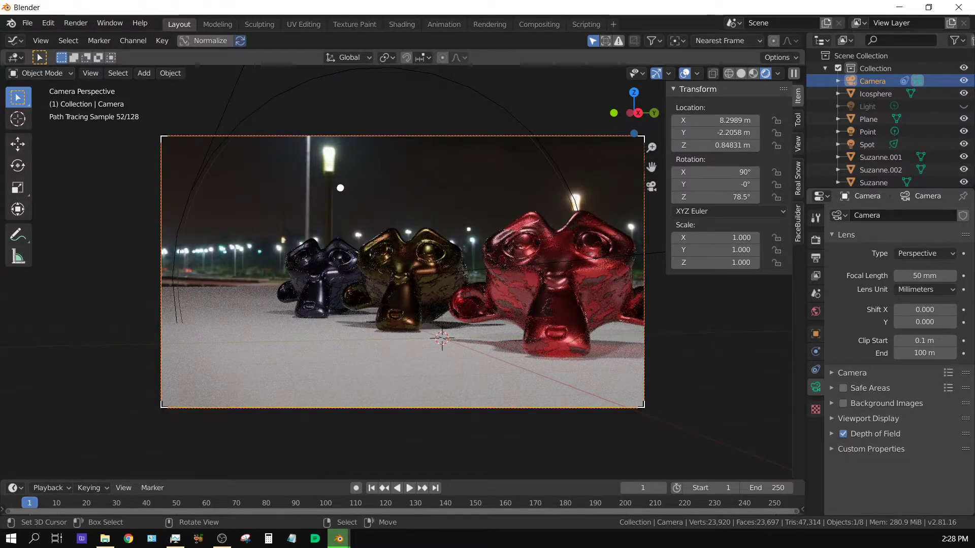
{"action": "left_click", "coordinate": [832, 435]}
{"action": "scroll", "coordinate": [859, 460], "scroll_direction": "down", "scroll_amount": 3}
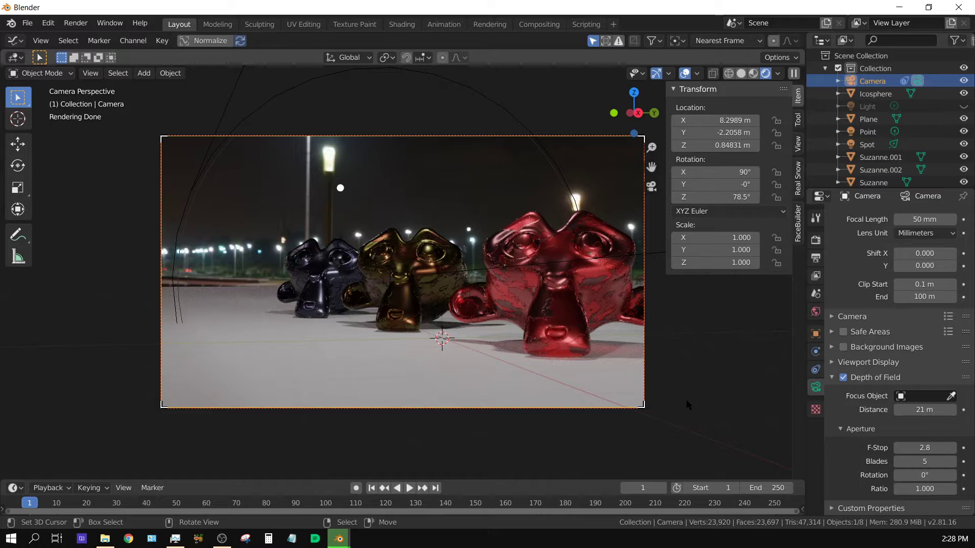
Eyedrop a Suzanne head as focus object and drag the F-Stop down to 0.3.
{"action": "left_click", "coordinate": [952, 396]}
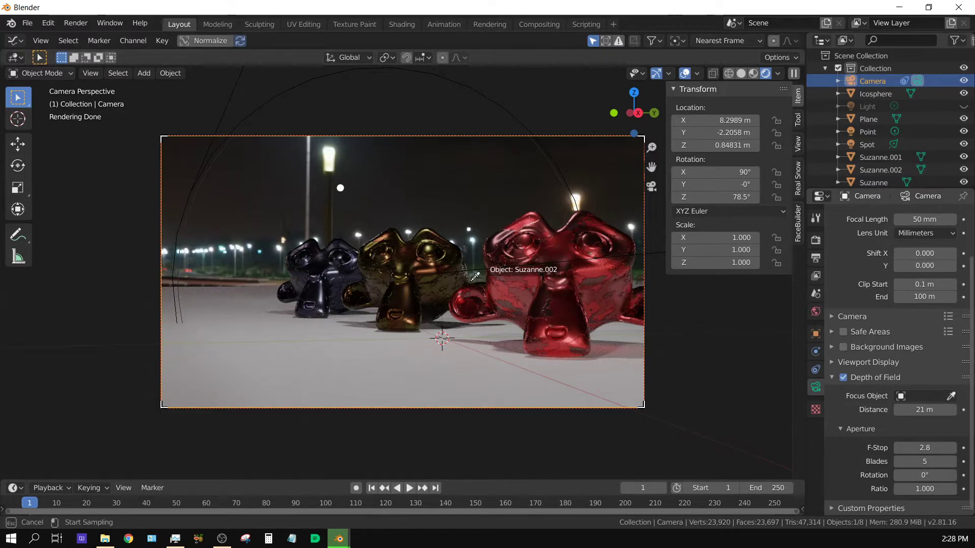
{"action": "left_click", "coordinate": [323, 258]}
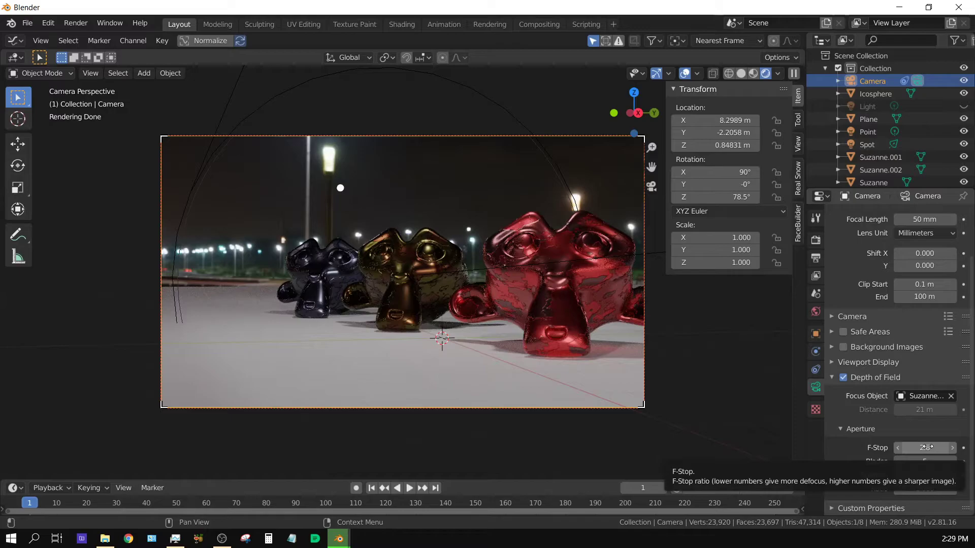
{"action": "left_click_drag", "start_coordinate": [927, 448], "coordinate": [909, 448]}
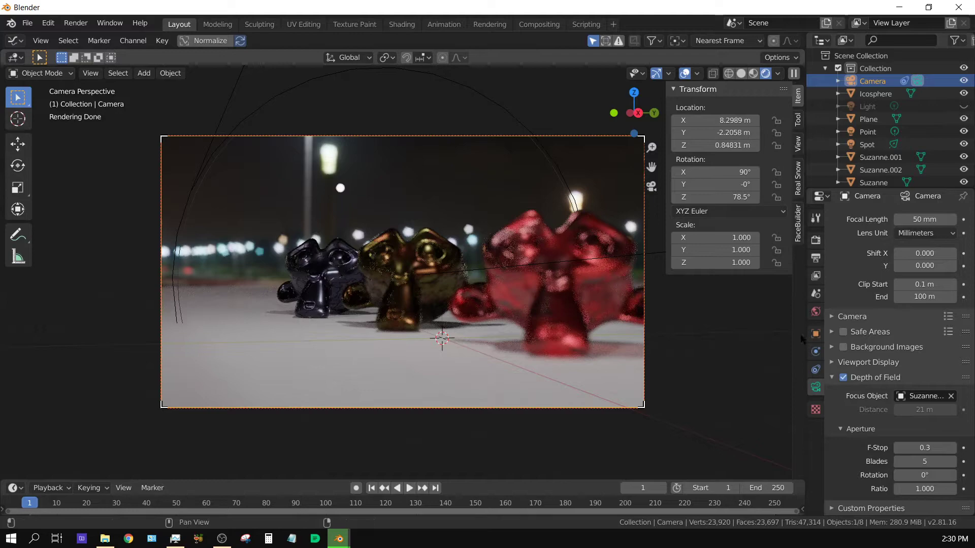
Clear the camera's focus object, then switch to Solid shading and front view.
{"action": "left_click", "coordinate": [951, 396]}
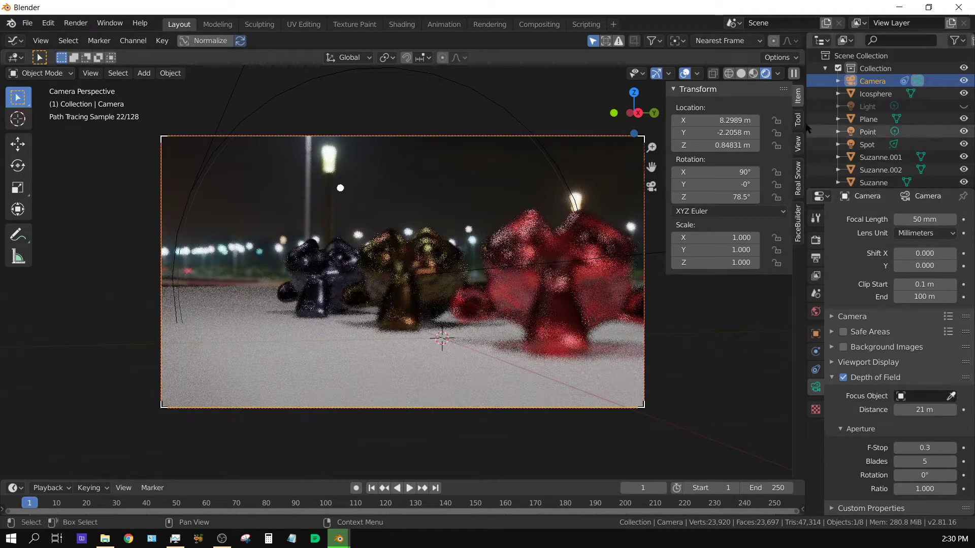
{"action": "left_click", "coordinate": [742, 75]}
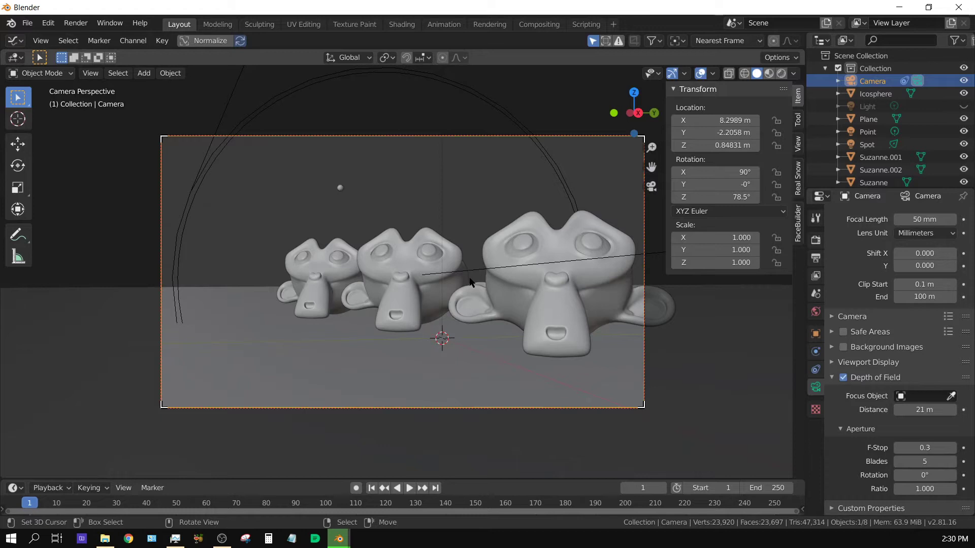
{"action": "key", "text": "KP_1"}
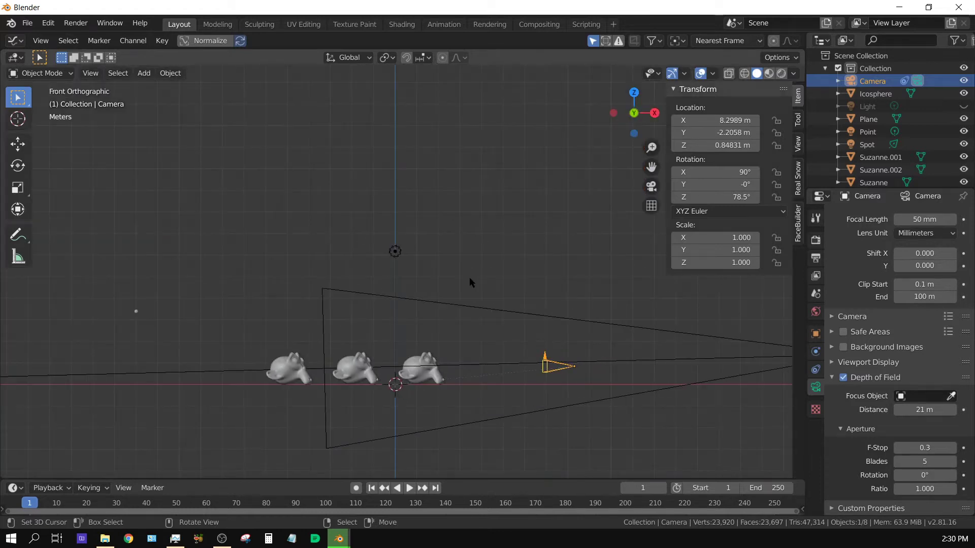
Add a Plain Axes empty and move it up to Z 1.3875 m, level with the heads.
{"action": "left_click", "coordinate": [145, 74]}
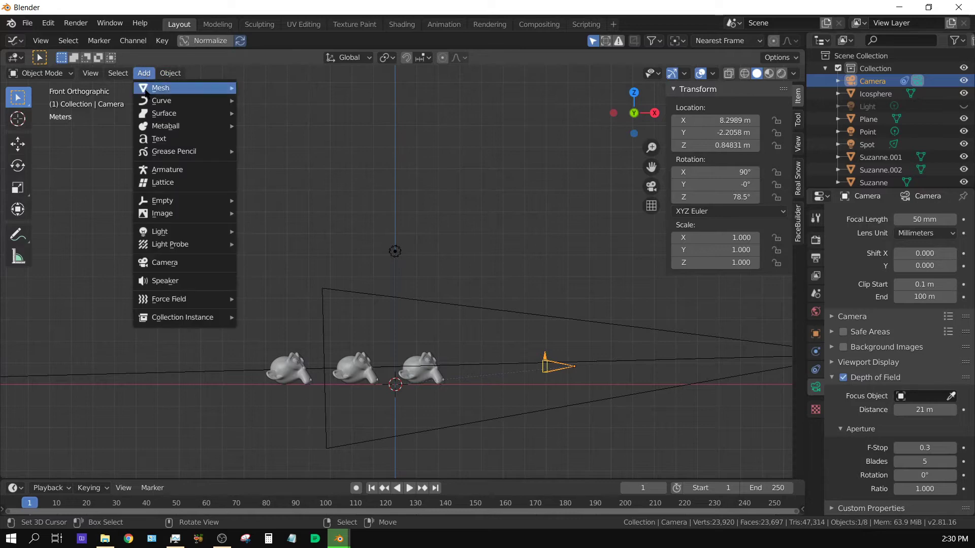
{"action": "mouse_move", "coordinate": [172, 203]}
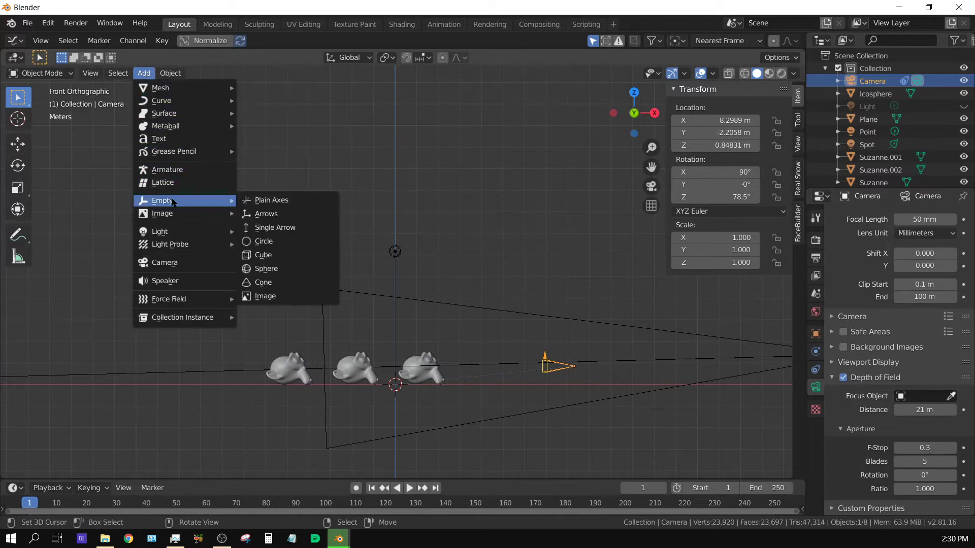
{"action": "left_click", "coordinate": [267, 202]}
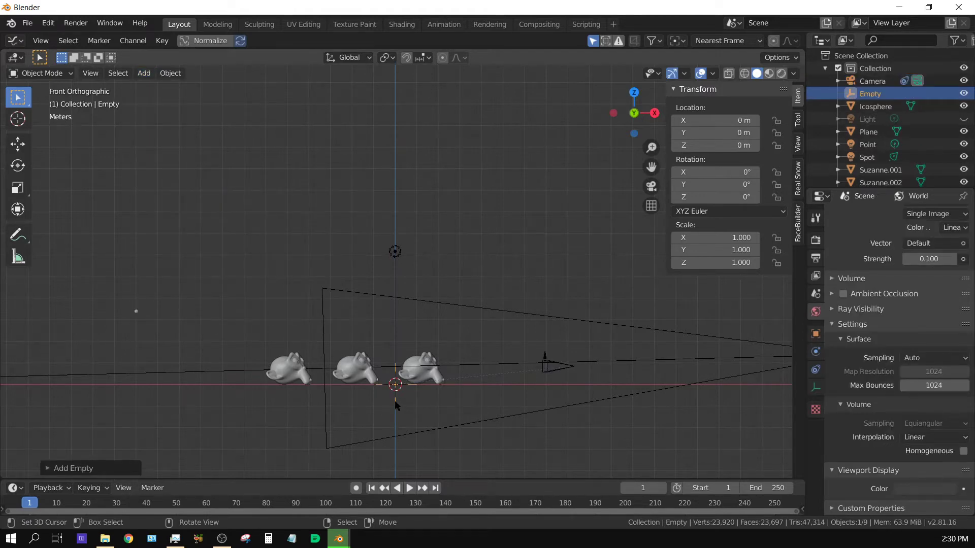
{"action": "key", "text": "g"}
{"action": "left_click", "coordinate": [394, 375]}
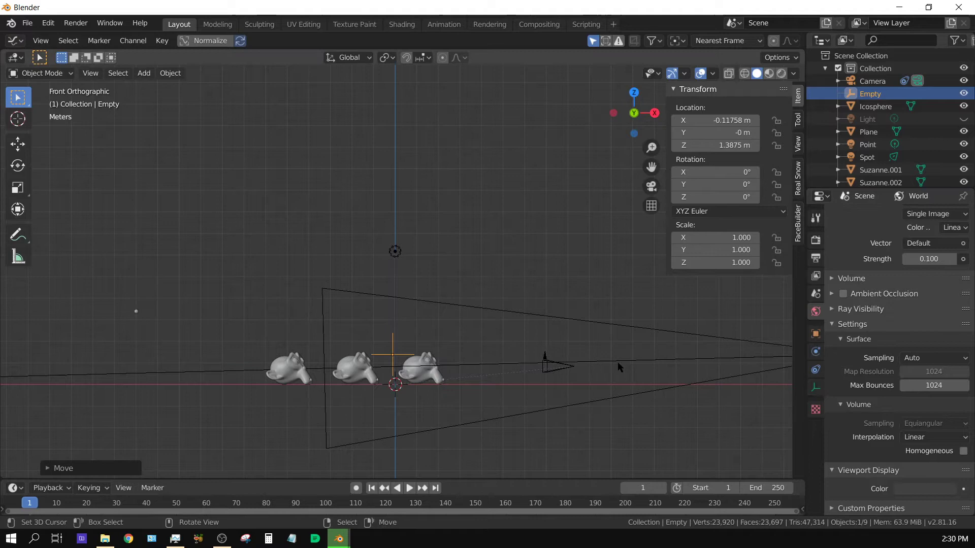
Set the camera's Focus Object to Empty, then select the Empty and view through the camera.
{"action": "left_click", "coordinate": [561, 366]}
{"action": "left_click", "coordinate": [816, 387]}
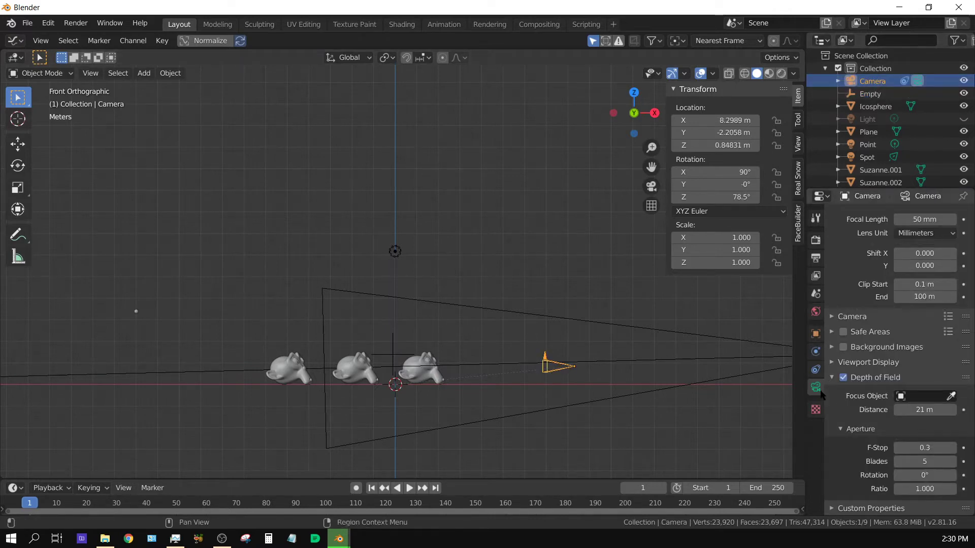
{"action": "left_click", "coordinate": [923, 399]}
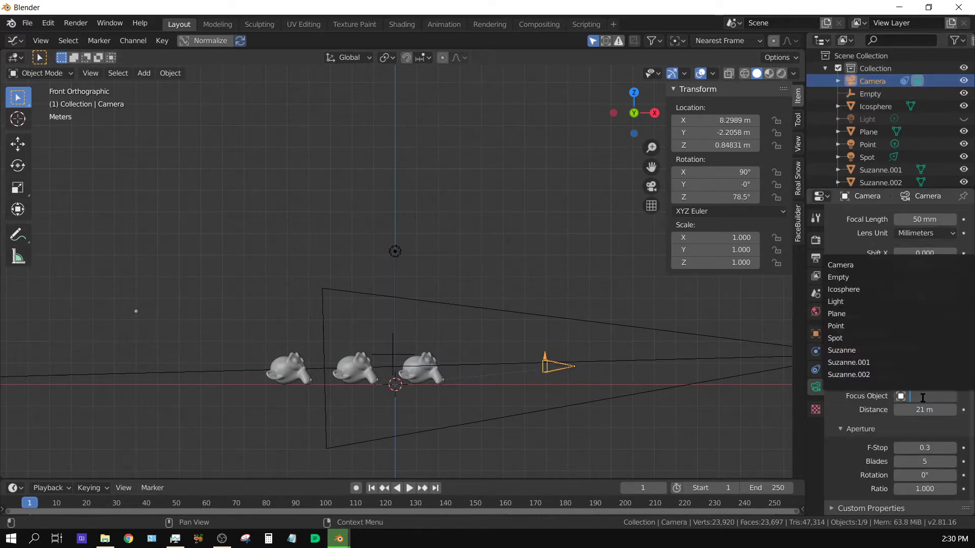
{"action": "left_click", "coordinate": [841, 277]}
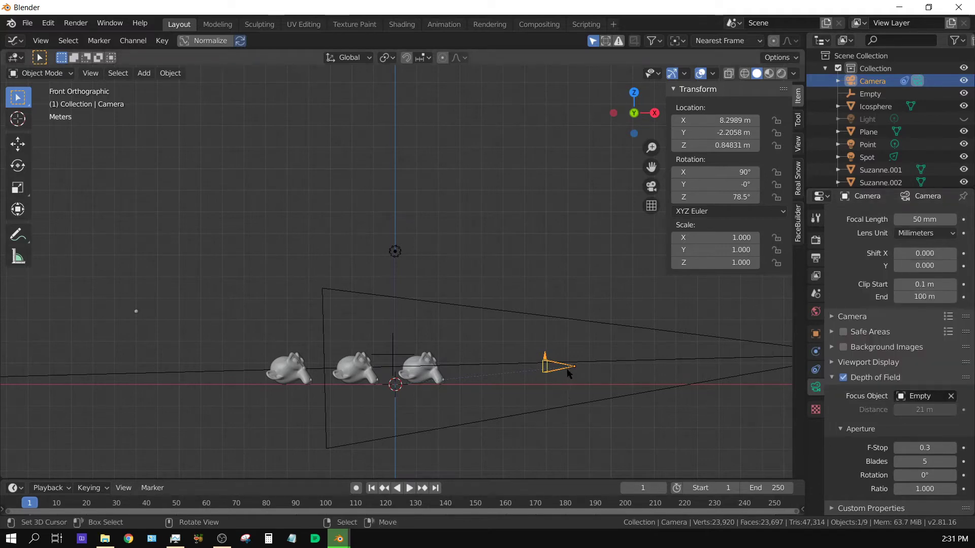
{"action": "left_click", "coordinate": [394, 348]}
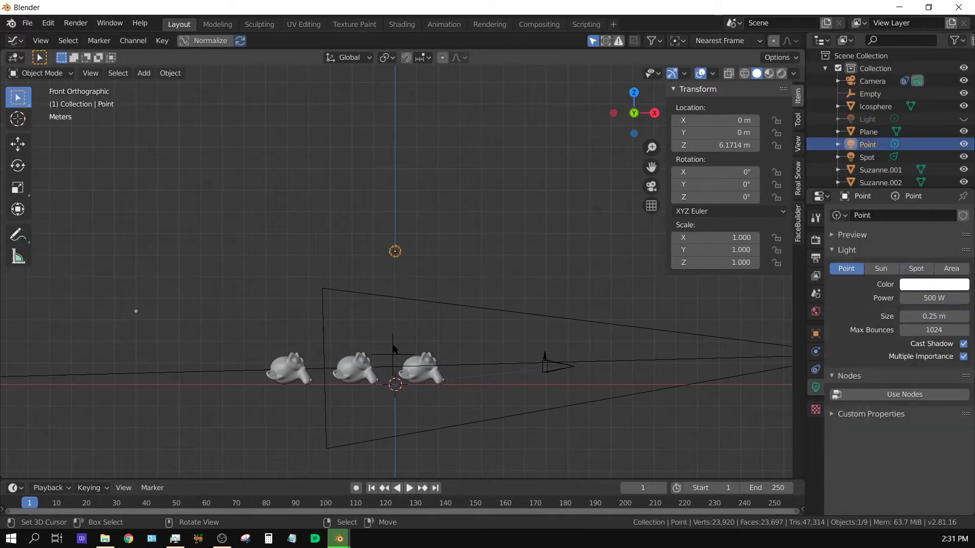
{"action": "left_click", "coordinate": [391, 353]}
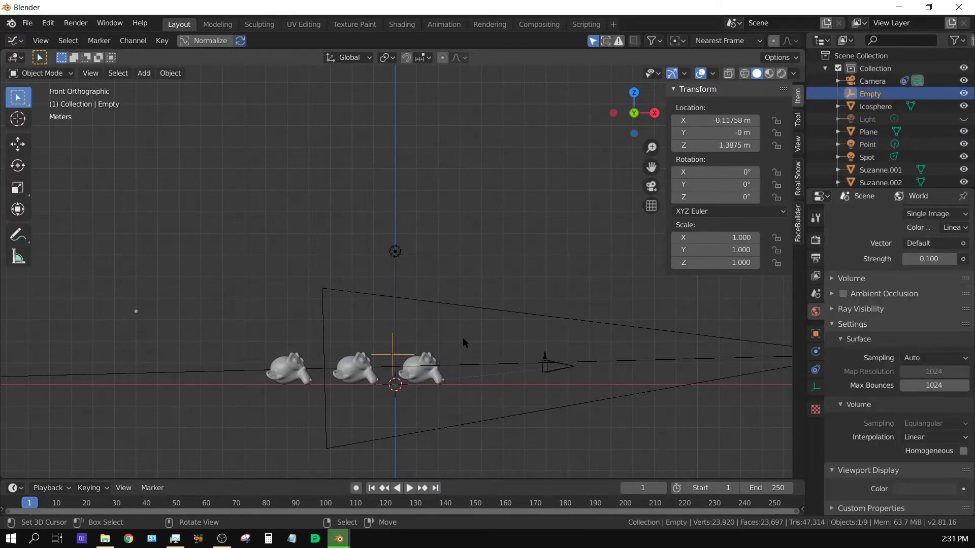
{"action": "key", "text": "KP_0"}
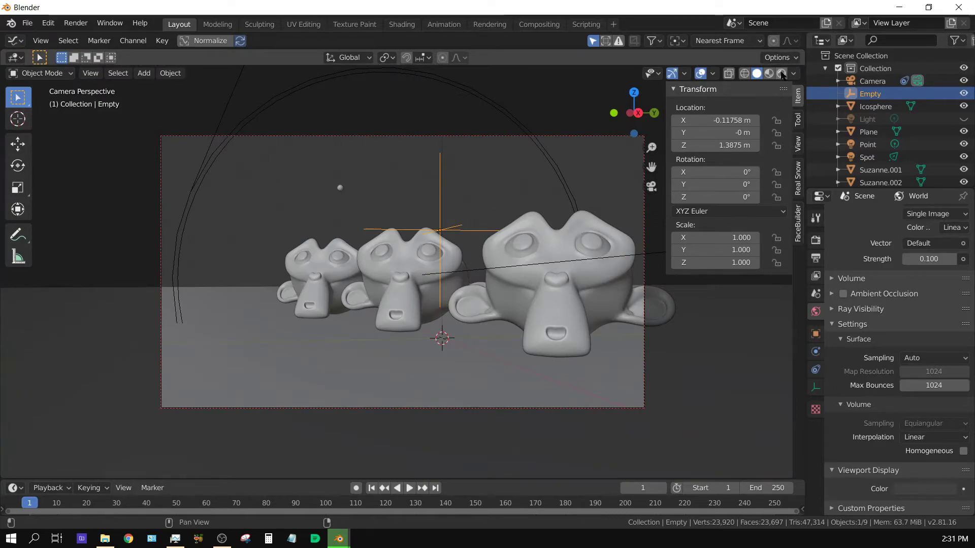
In Rendered preview, slide the focus Empty along X, rechecking its position in front view.
{"action": "left_click", "coordinate": [781, 73]}
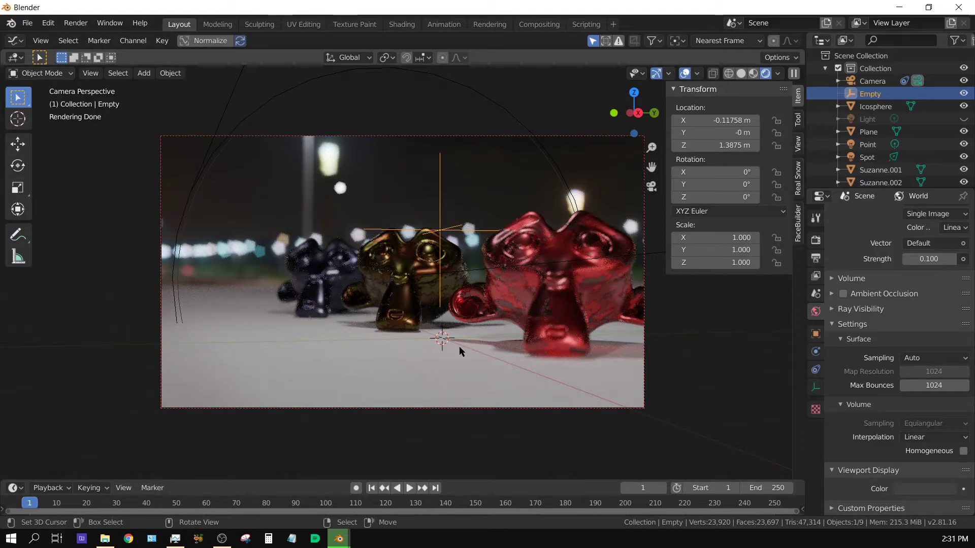
{"action": "key", "text": "g"}
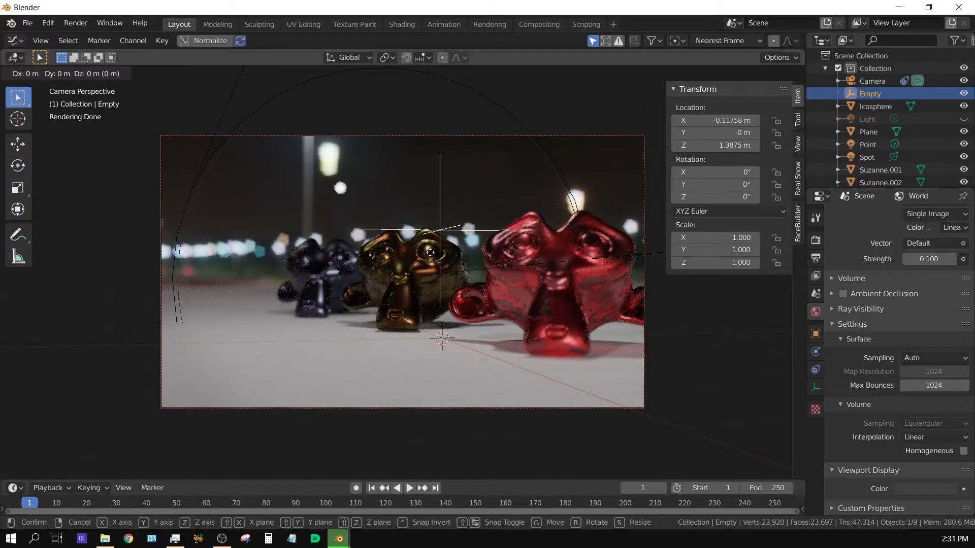
{"action": "key", "text": "x"}
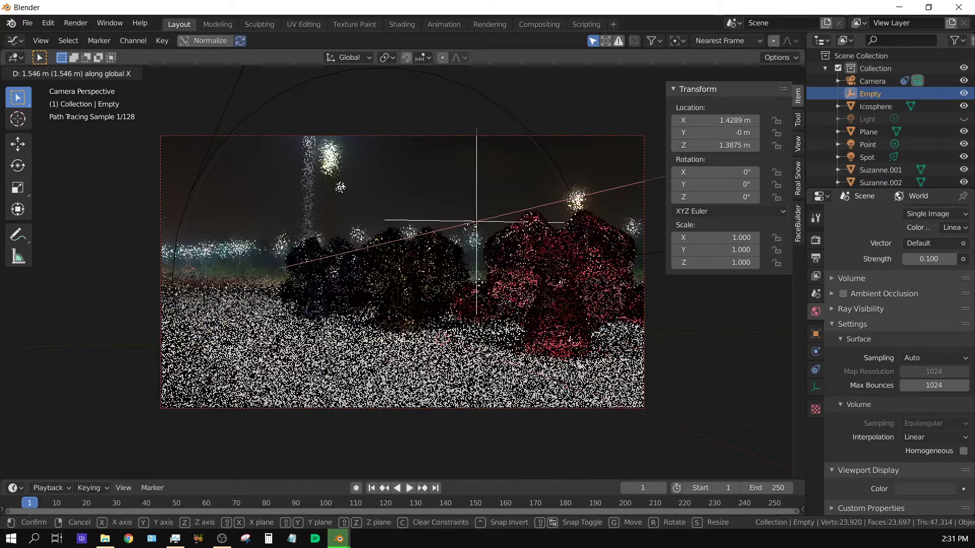
{"action": "left_click", "coordinate": [571, 328]}
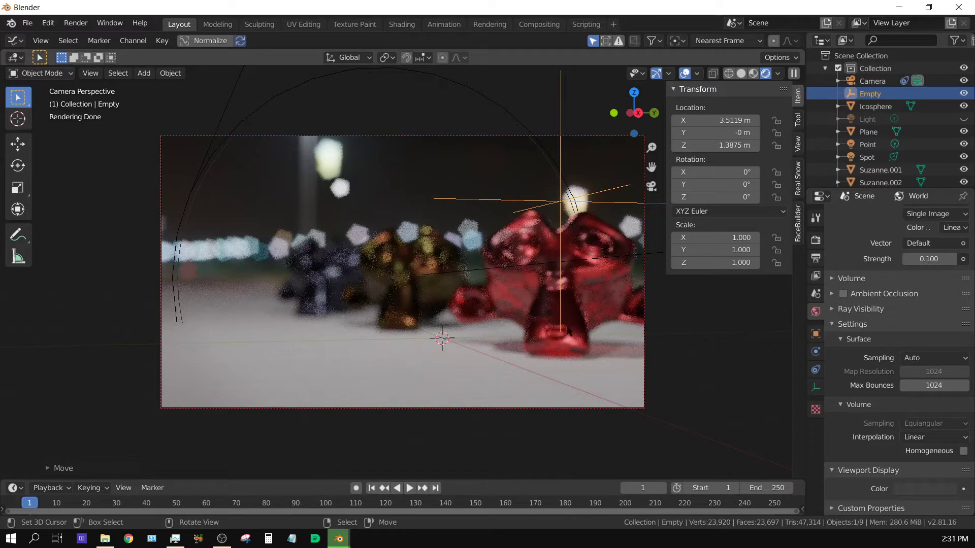
{"action": "key", "text": "KP_1"}
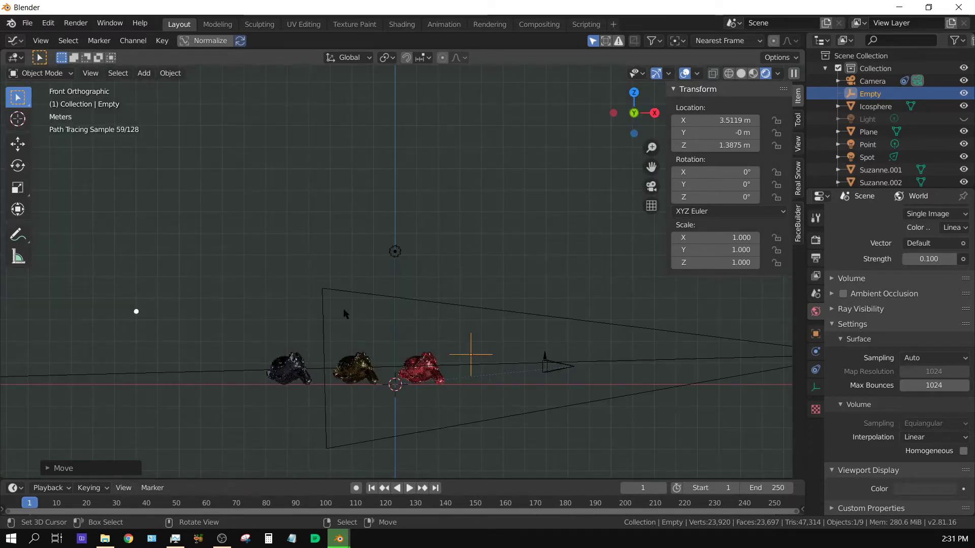
{"action": "key", "text": "g"}
{"action": "key", "text": "x"}
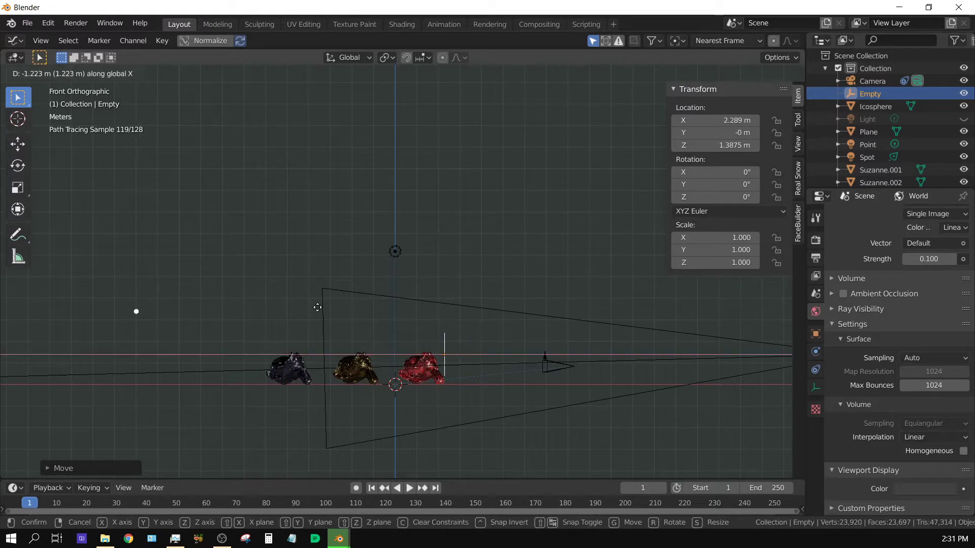
{"action": "left_click", "coordinate": [308, 308]}
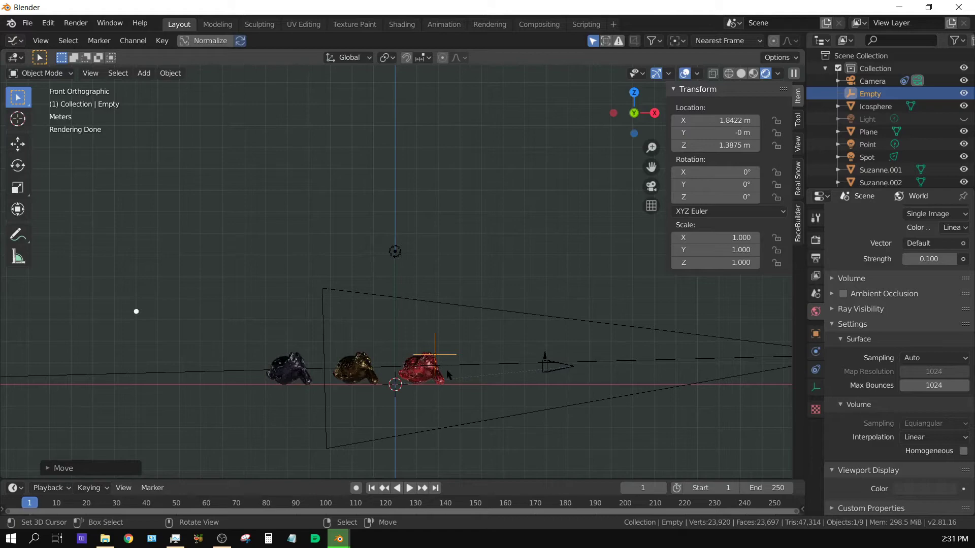
{"action": "key", "text": "KP_0"}
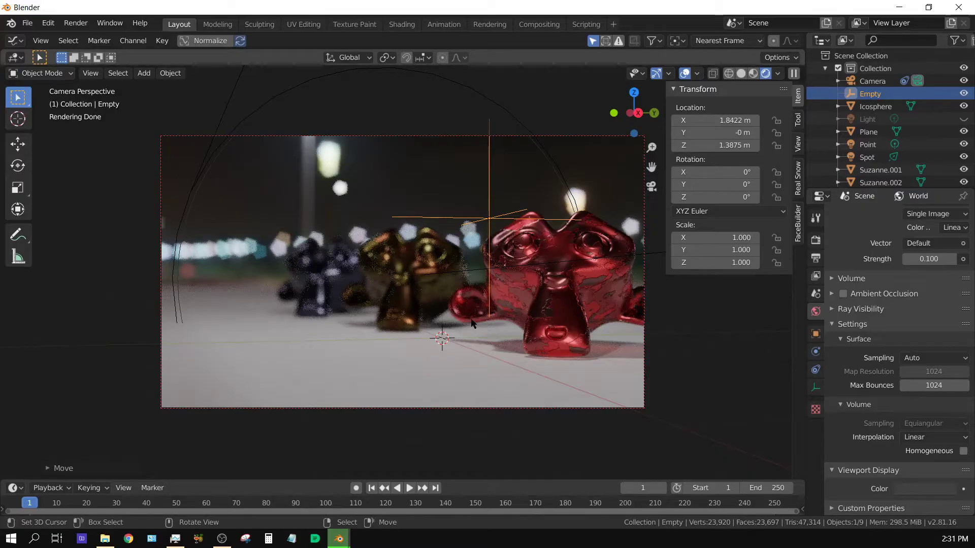
Move the Empty further along X to about -4.30 m near the black head, then return to camera view.
{"action": "key", "text": "g"}
{"action": "key", "text": "x"}
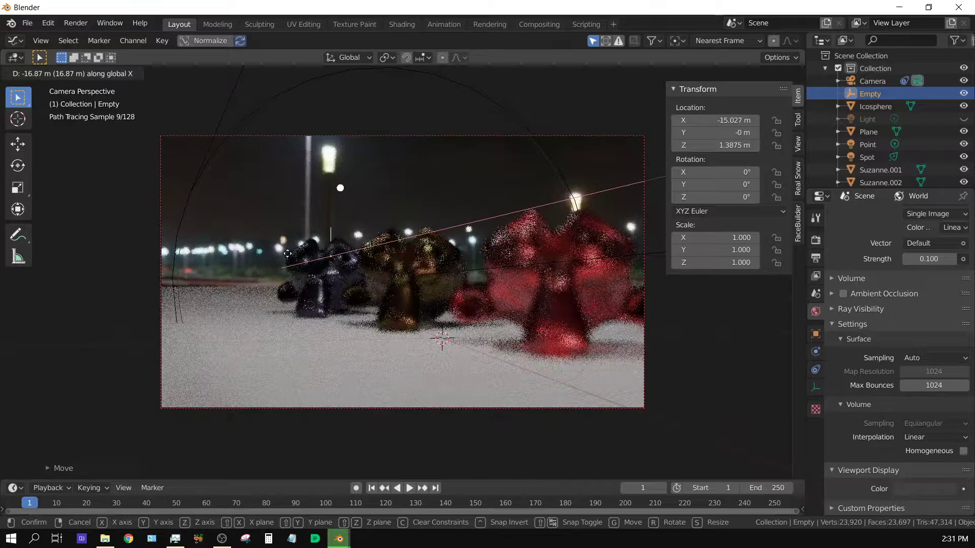
{"action": "key", "text": "Return"}
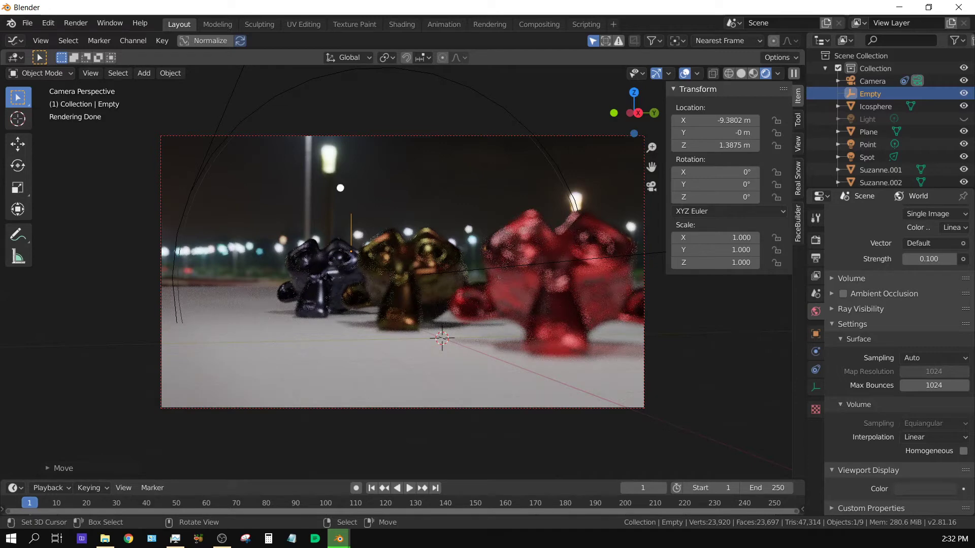
{"action": "key", "text": "KP_1"}
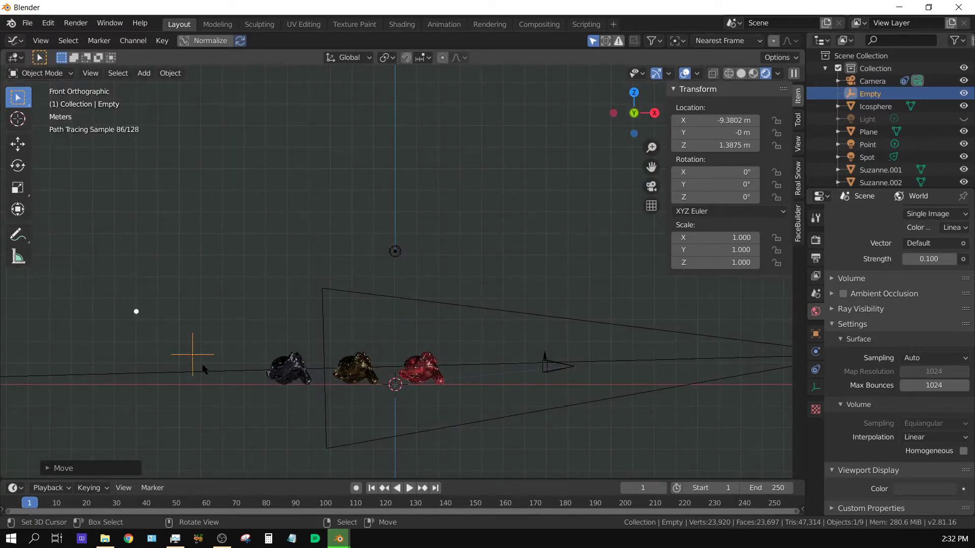
{"action": "key", "text": "g"}
{"action": "key", "text": "x"}
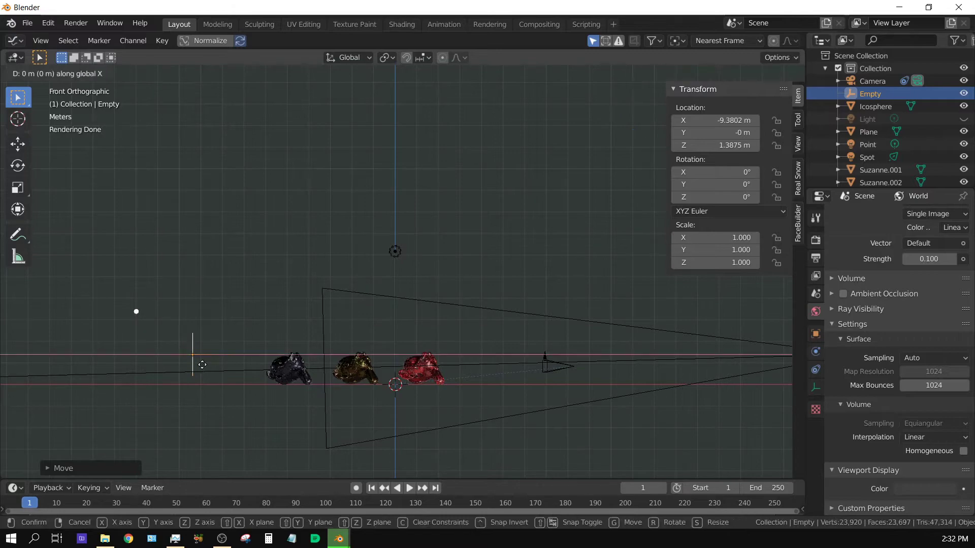
{"action": "left_click", "coordinate": [312, 382]}
{"action": "key", "text": "KP_0"}
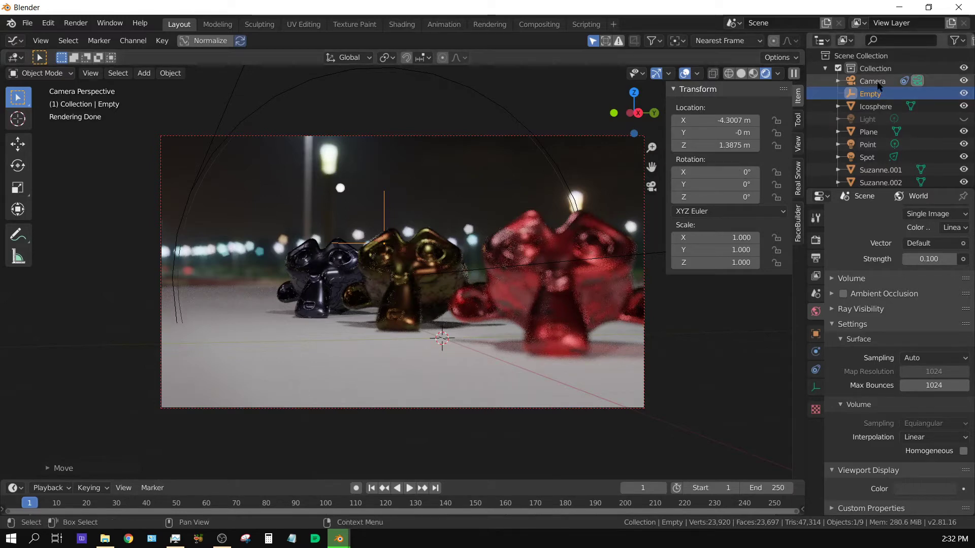
Delete the camera's old Track To constraint and add a fresh Track To constraint.
{"action": "left_click", "coordinate": [917, 81]}
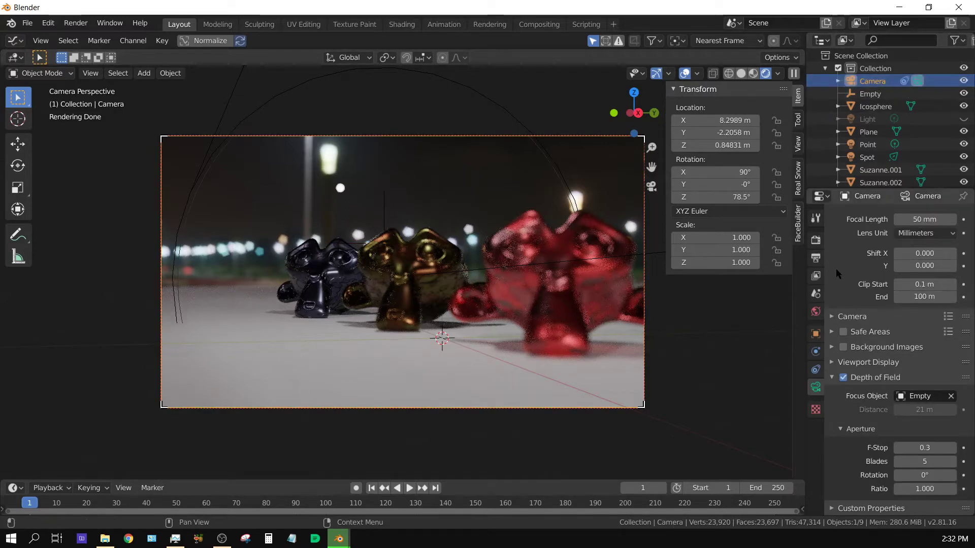
{"action": "left_click", "coordinate": [815, 373]}
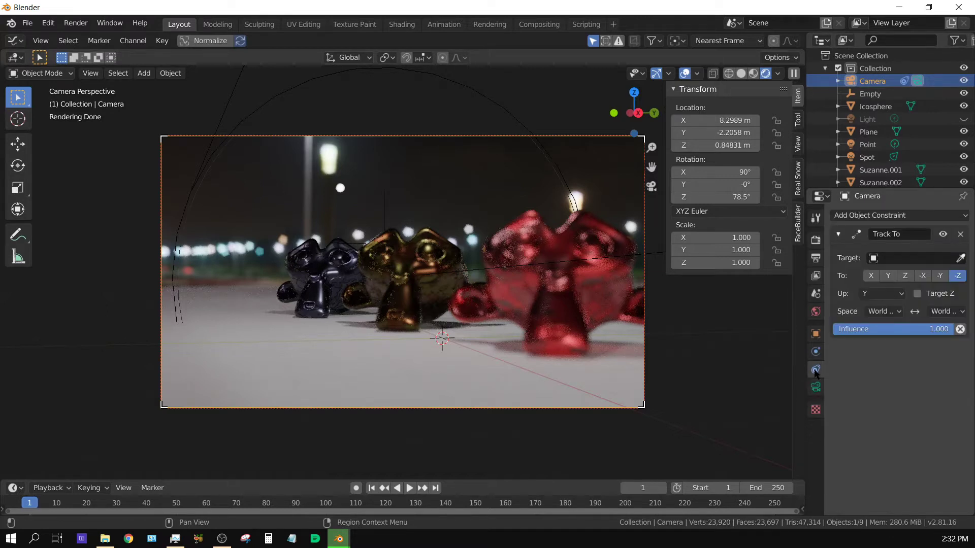
{"action": "left_click", "coordinate": [961, 235]}
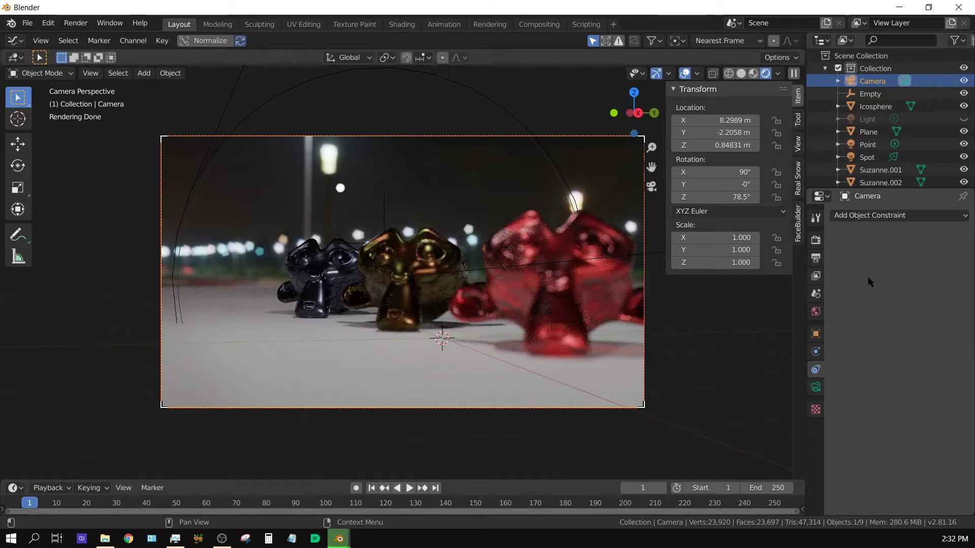
{"action": "left_click", "coordinate": [858, 216]}
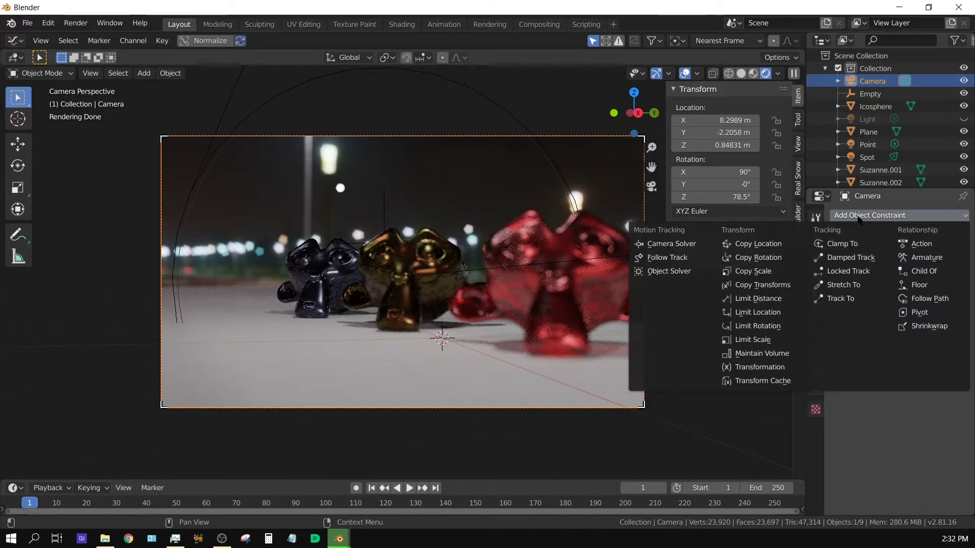
{"action": "left_click", "coordinate": [846, 298]}
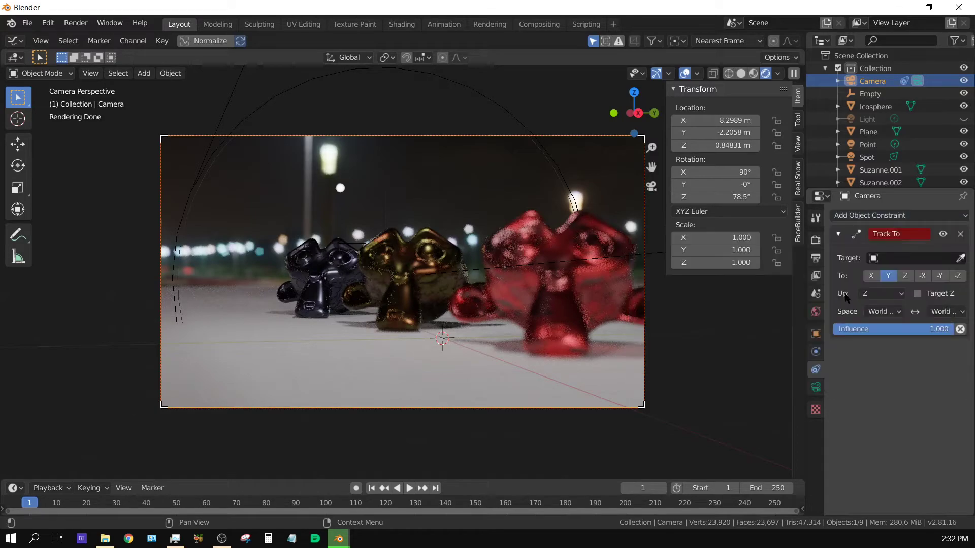
Target the Empty with the Track To, tracking -Z with Y as the up axis.
{"action": "left_click", "coordinate": [895, 259]}
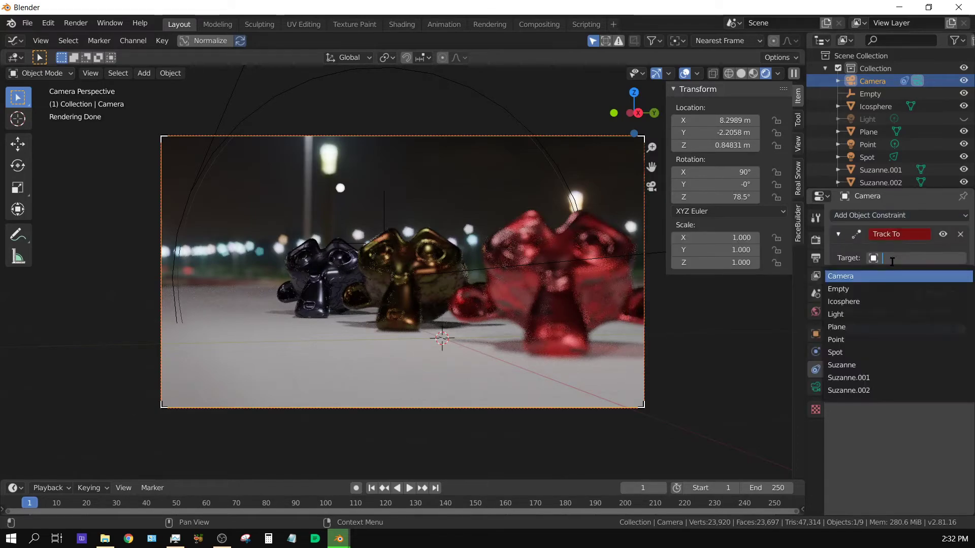
{"action": "left_click", "coordinate": [838, 289]}
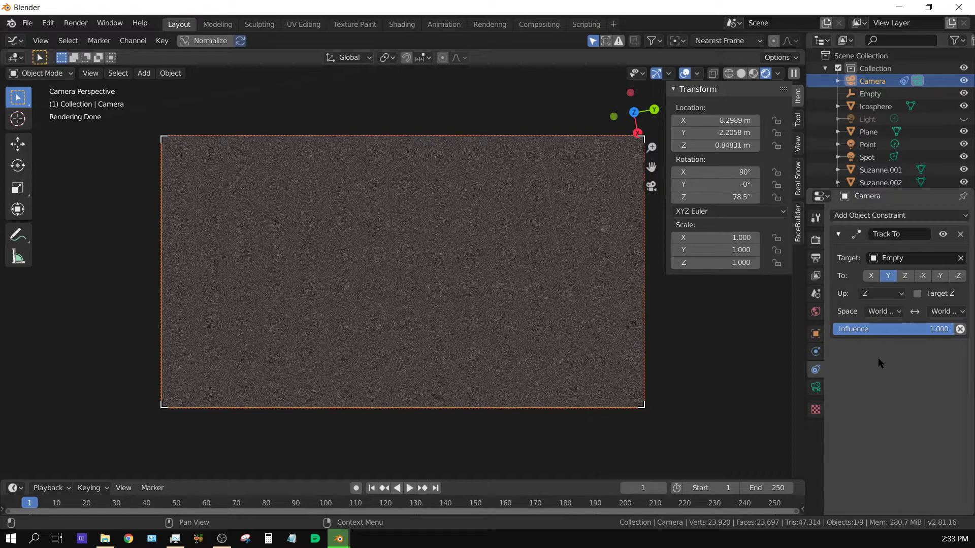
{"action": "left_click", "coordinate": [885, 293]}
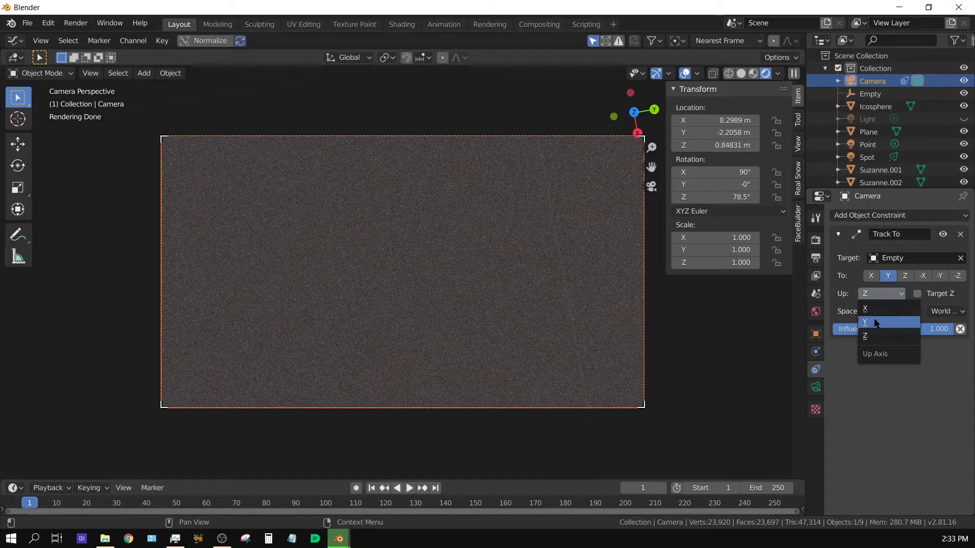
{"action": "left_click", "coordinate": [875, 323]}
{"action": "left_click", "coordinate": [958, 276]}
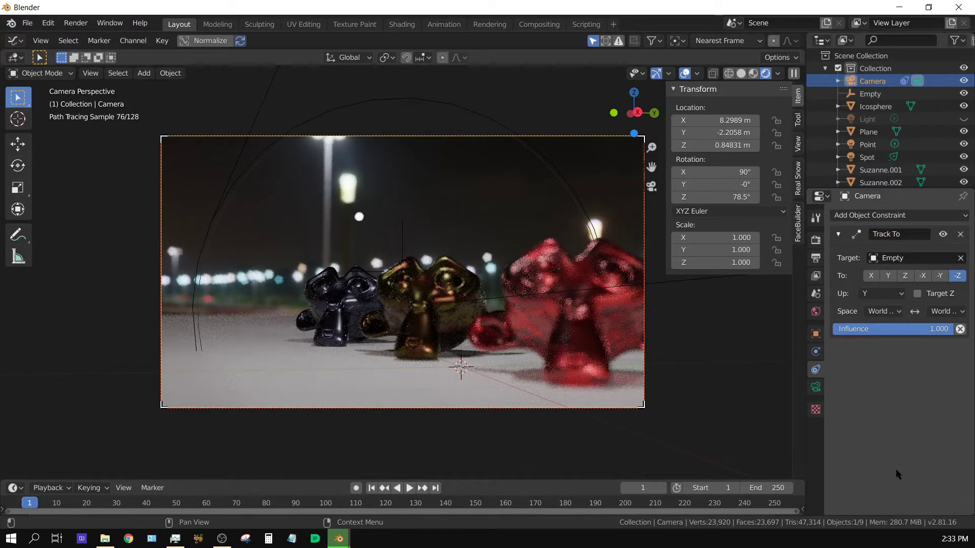
In top view, move the focus Empty to X -4.61 m, Y -1.20 m beside the dark head.
{"action": "left_click", "coordinate": [402, 237]}
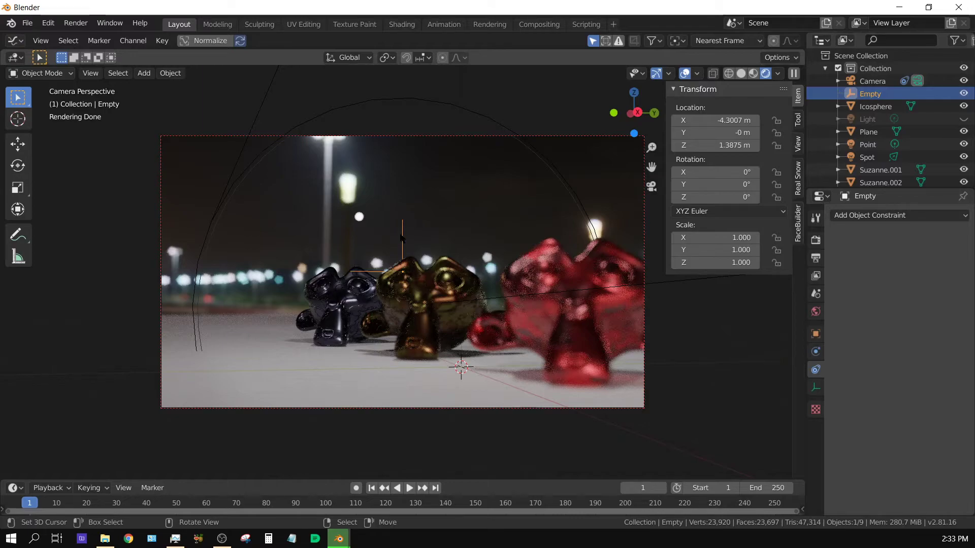
{"action": "key", "text": "KP_7"}
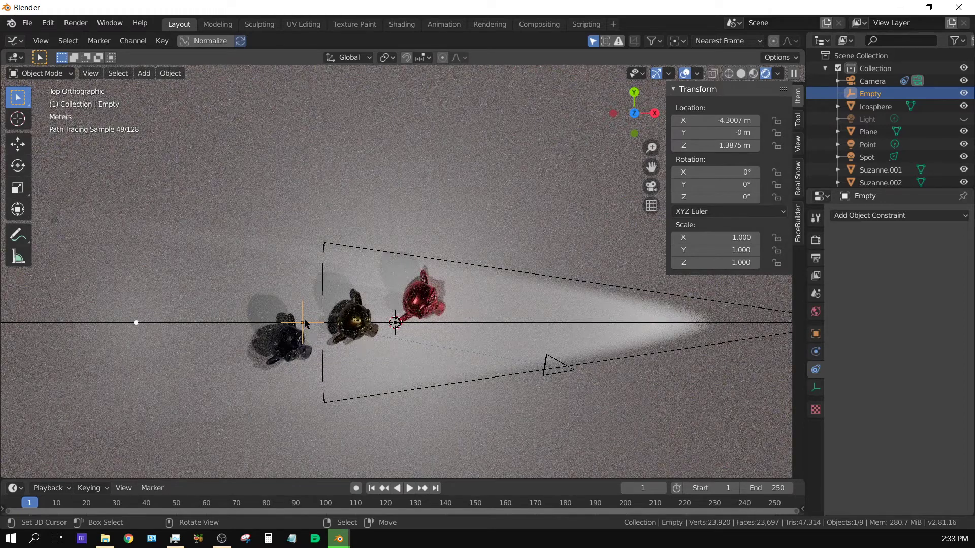
{"action": "key", "text": "g"}
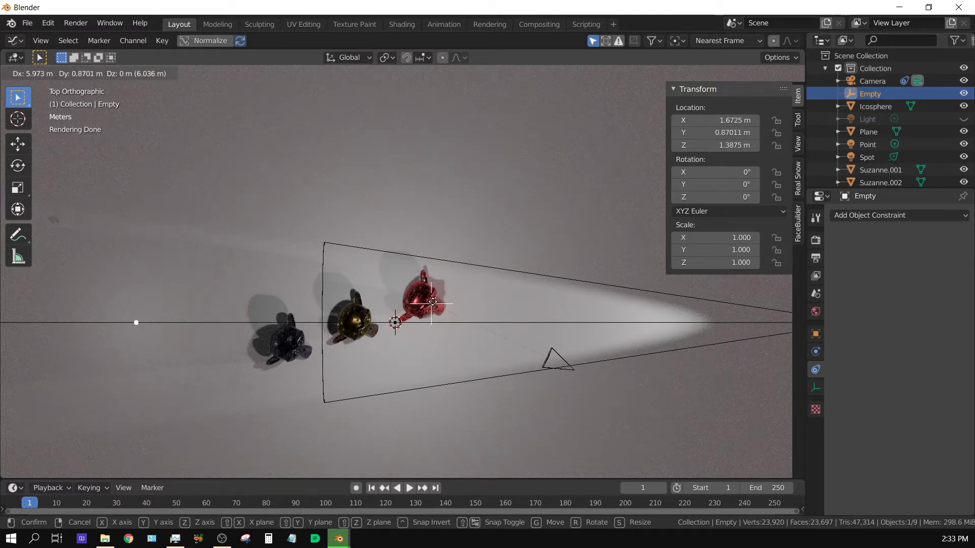
{"action": "left_click", "coordinate": [297, 349]}
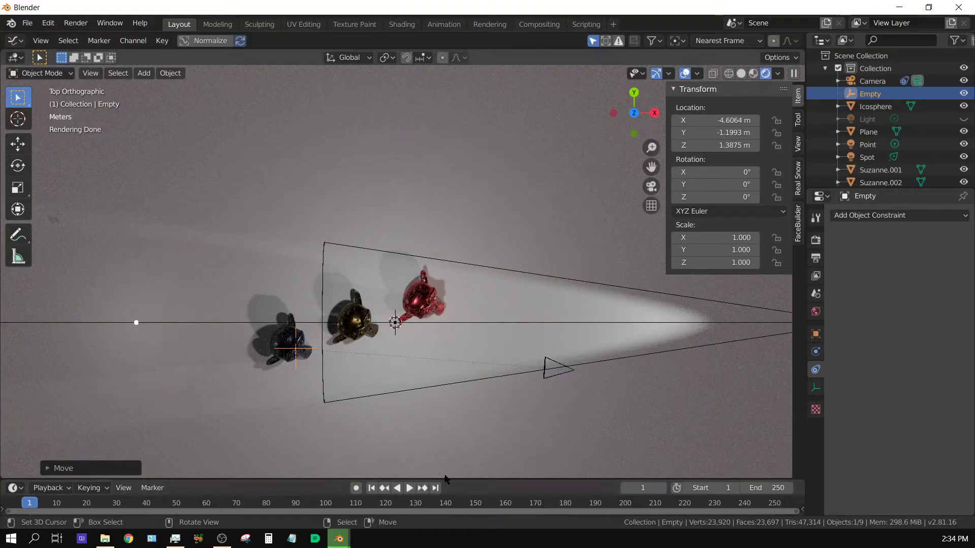
Keyframe the Empty's location at frame 1, then at frame 50 over the right monkey.
{"action": "left_click_drag", "start_coordinate": [447, 480], "coordinate": [447, 456]}
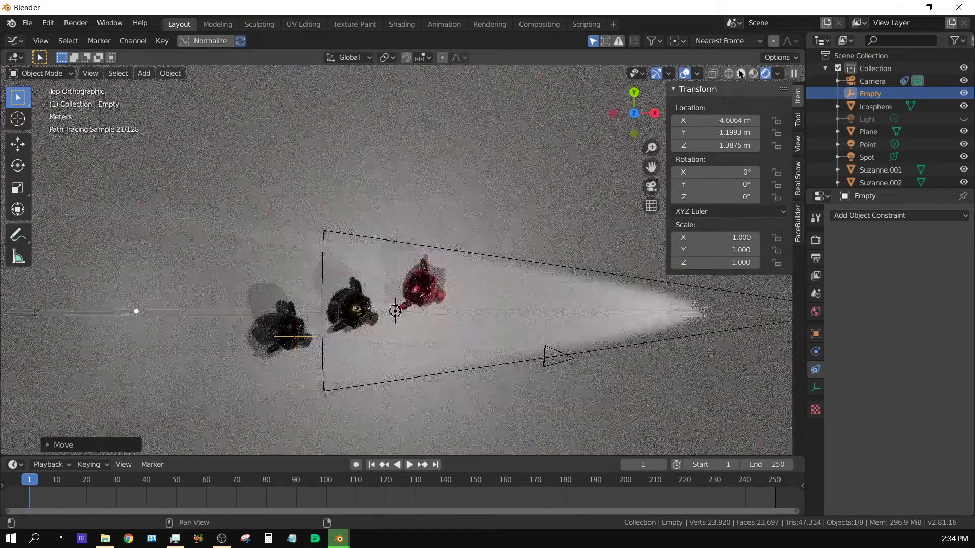
{"action": "left_click", "coordinate": [740, 73]}
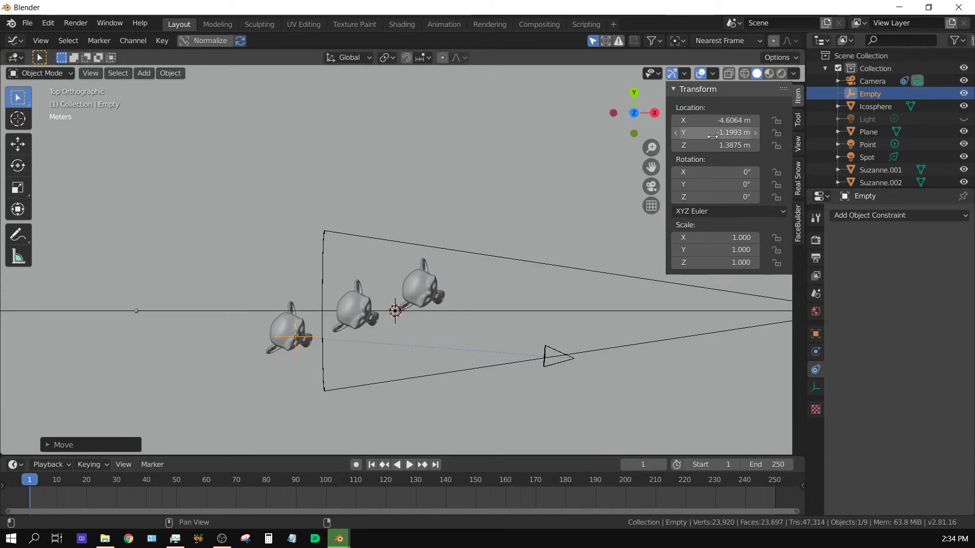
{"action": "key", "text": "i"}
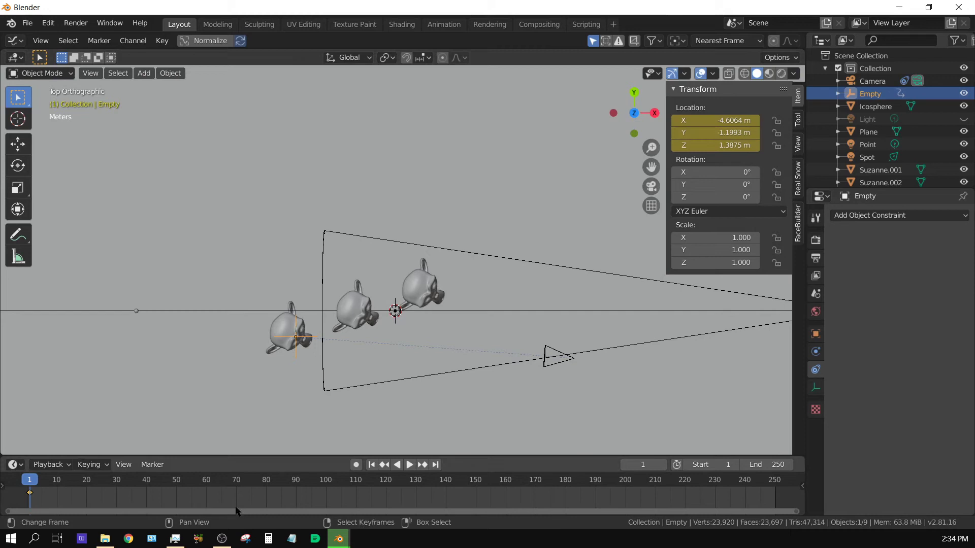
{"action": "left_click", "coordinate": [176, 492]}
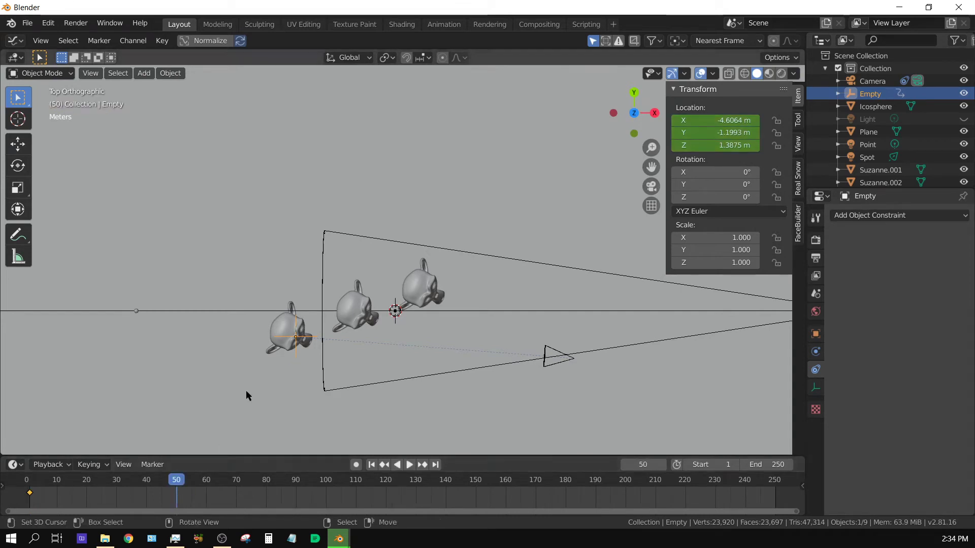
{"action": "key", "text": "g"}
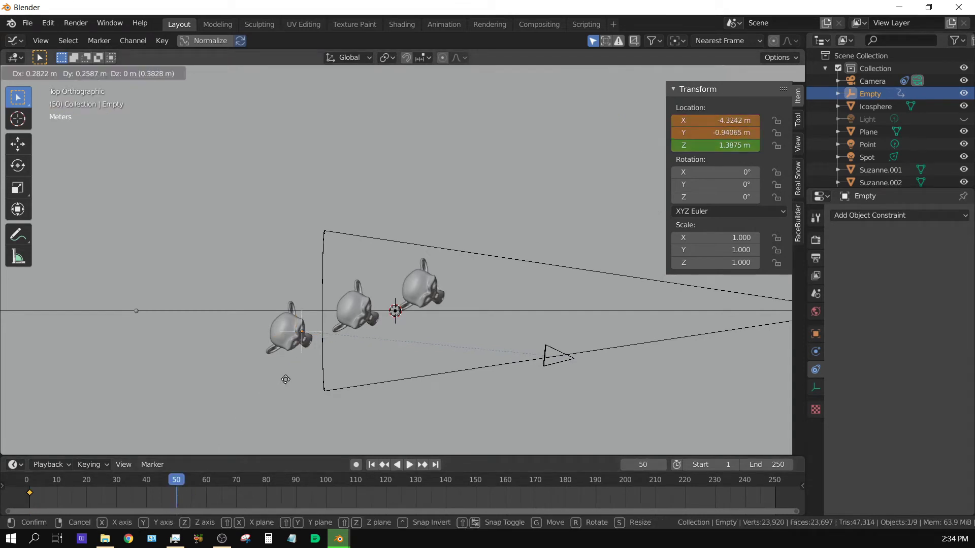
{"action": "left_click", "coordinate": [404, 334]}
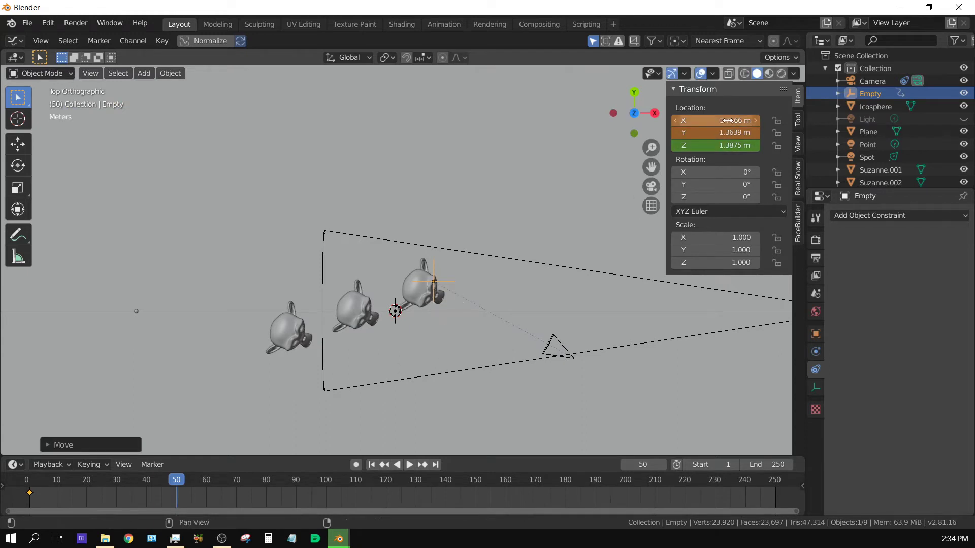
{"action": "key", "text": "i"}
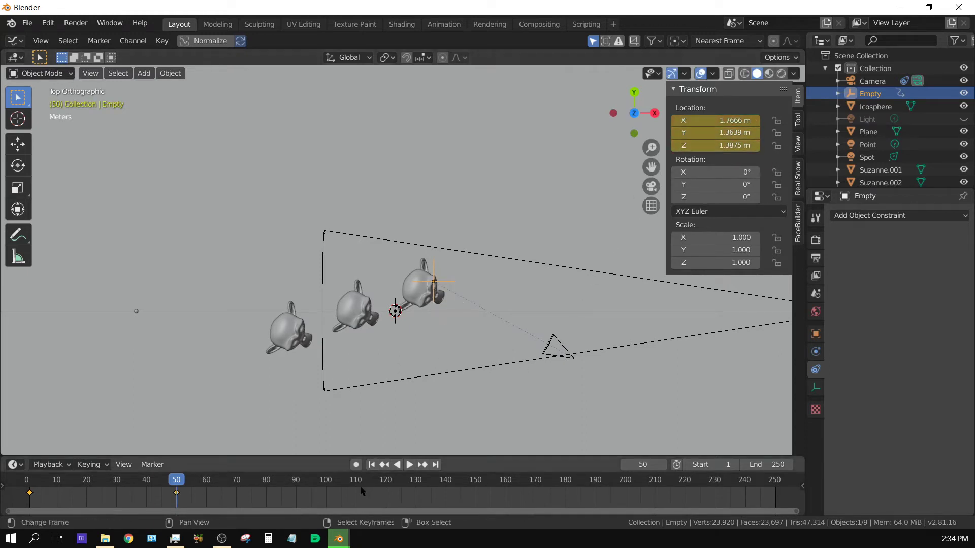
Play the animation from frame 1 to preview the Empty's travel, then stop at frame 1.
{"action": "left_click", "coordinate": [370, 464]}
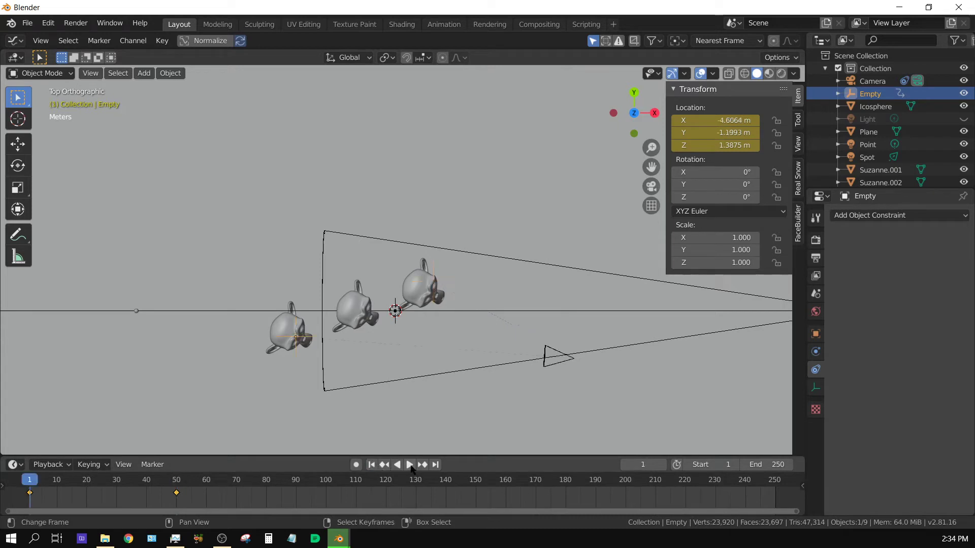
{"action": "left_click", "coordinate": [411, 467]}
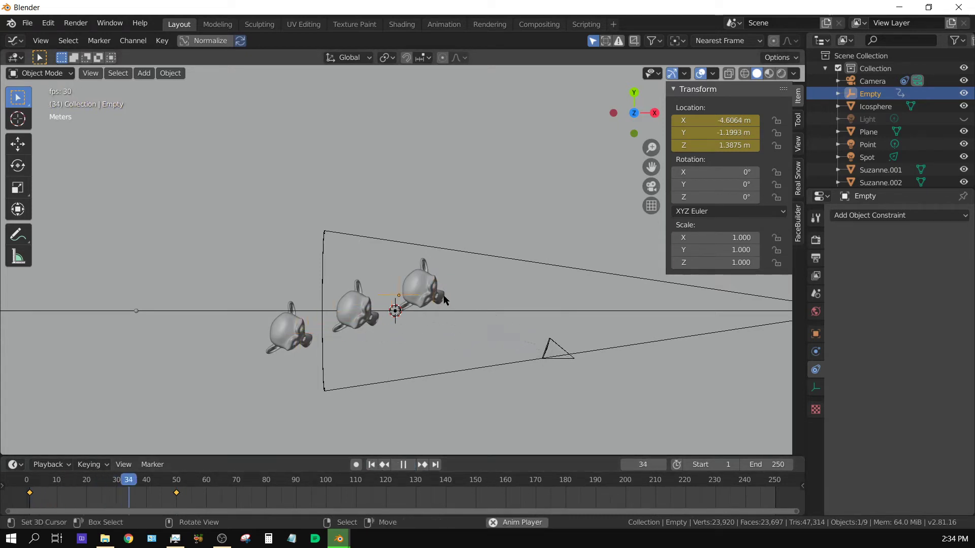
{"action": "left_click", "coordinate": [369, 464]}
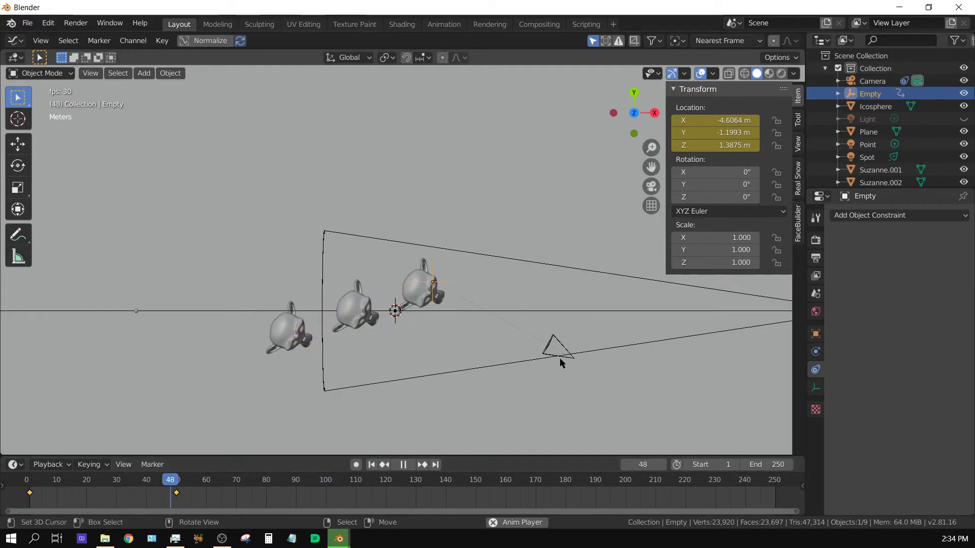
{"action": "left_click", "coordinate": [403, 464]}
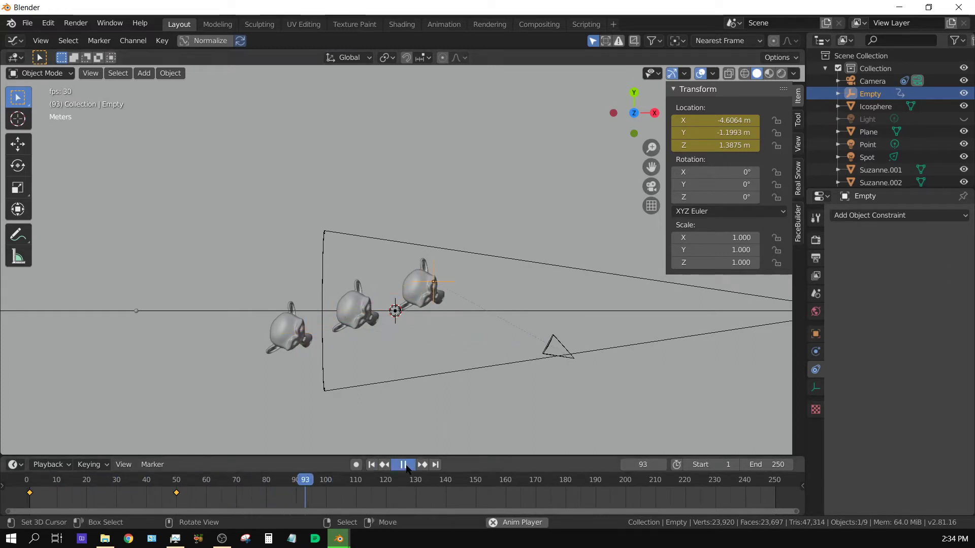
{"action": "left_click", "coordinate": [372, 466]}
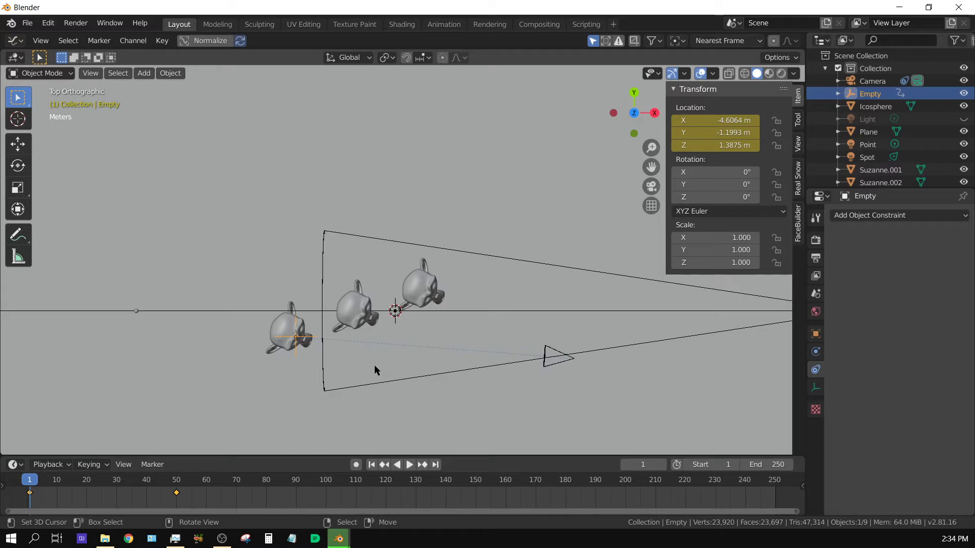
Delete the Empty and bring up the Camera's lens and depth-of-field properties.
{"action": "key", "text": "Delete"}
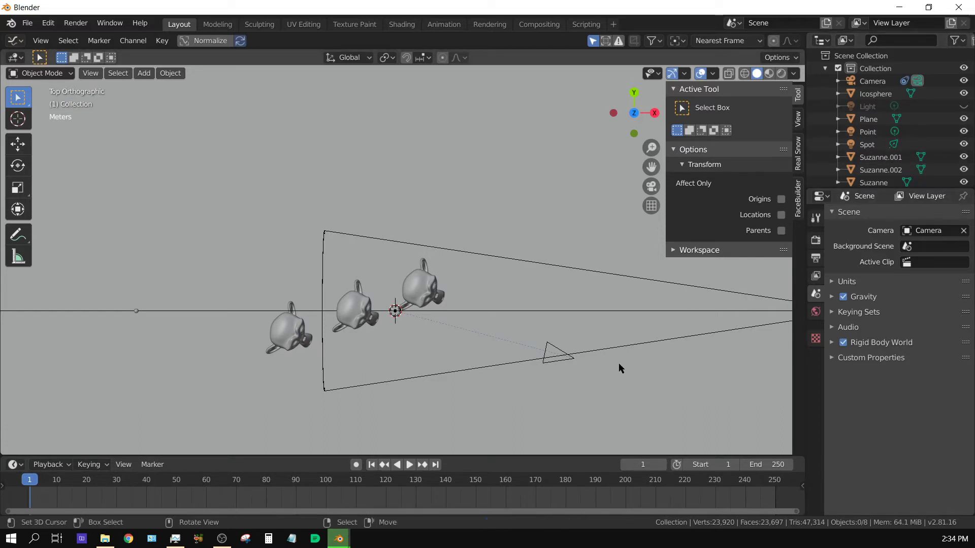
{"action": "left_click", "coordinate": [555, 351]}
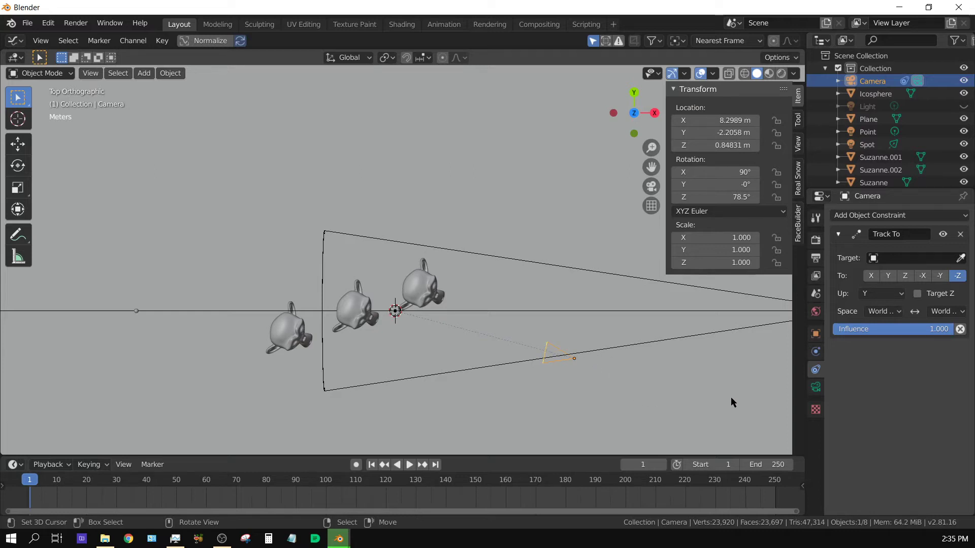
{"action": "left_click", "coordinate": [816, 388]}
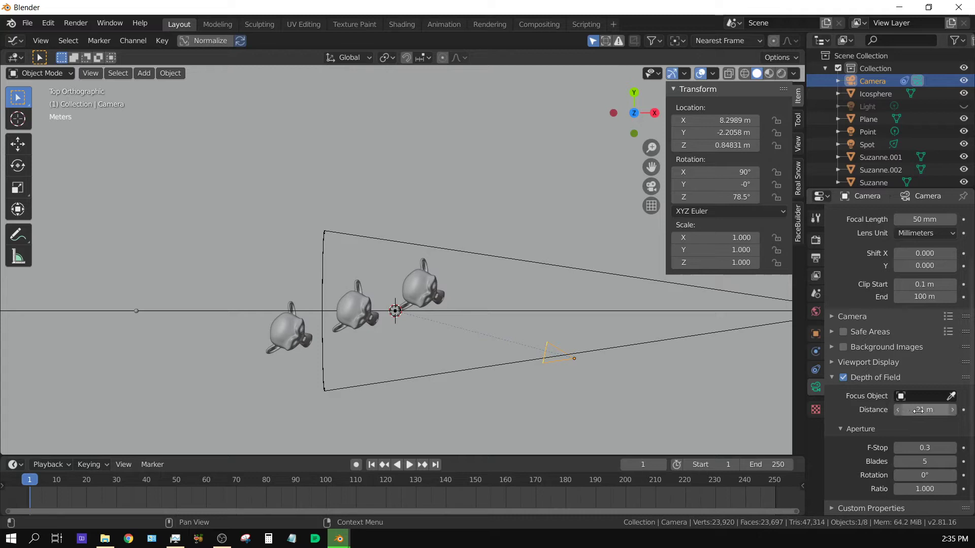
Set the camera's focus distance to about 19 m and expand Viewport Display.
{"action": "left_click_drag", "start_coordinate": [925, 410], "coordinate": [918, 409]}
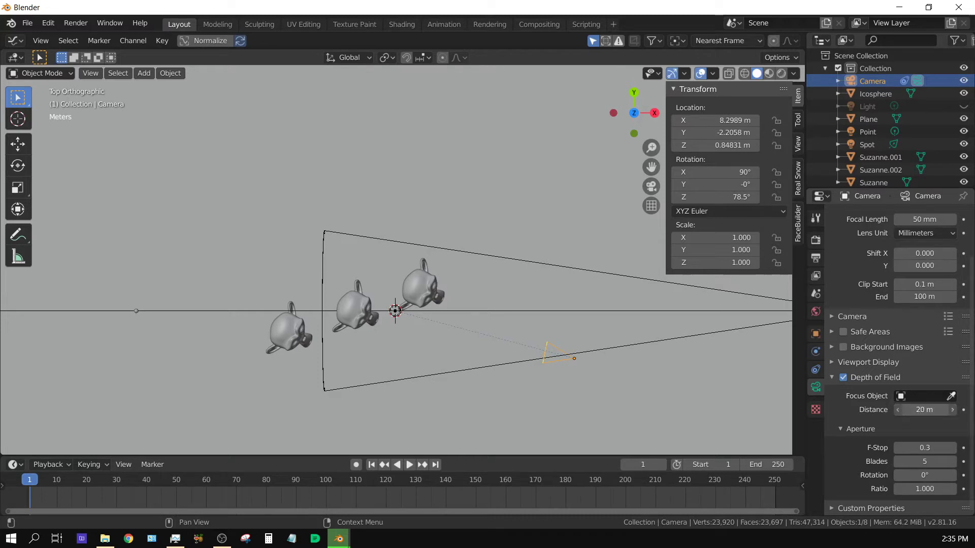
{"action": "left_click_drag", "start_coordinate": [921, 410], "coordinate": [924, 410]}
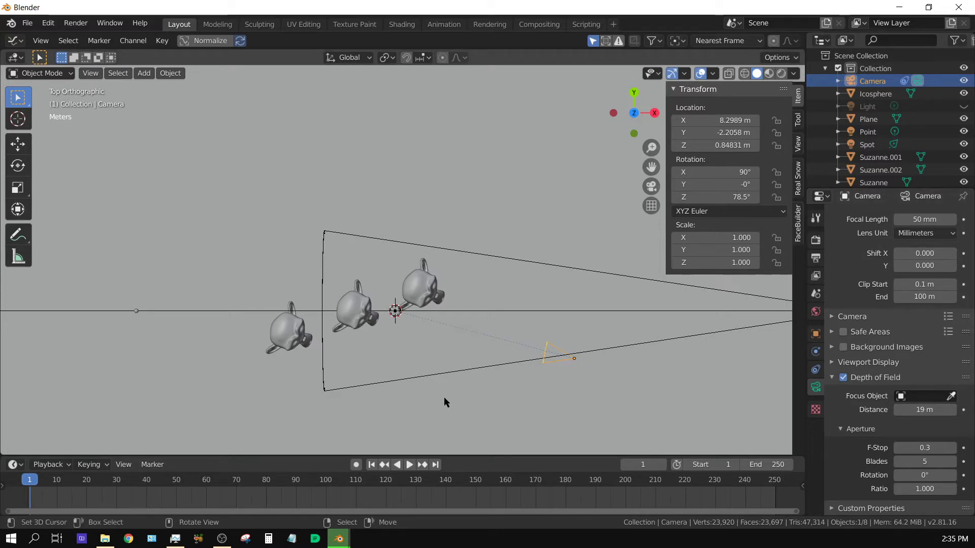
{"action": "left_click", "coordinate": [832, 363]}
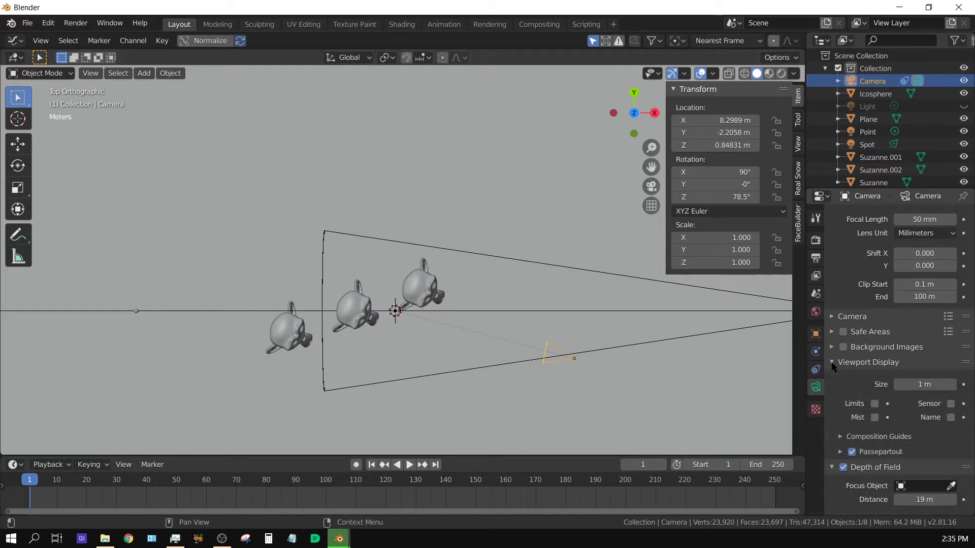
Enable the camera's Limits display, set focus distance to 6.6 m, and view through the camera.
{"action": "left_click", "coordinate": [875, 405]}
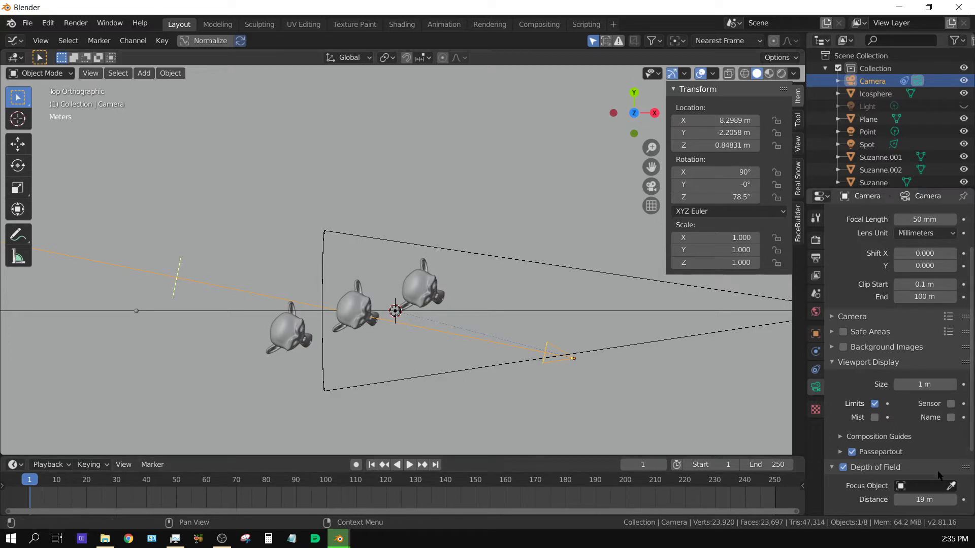
{"action": "scroll", "coordinate": [910, 499], "scroll_direction": "down", "scroll_amount": 4}
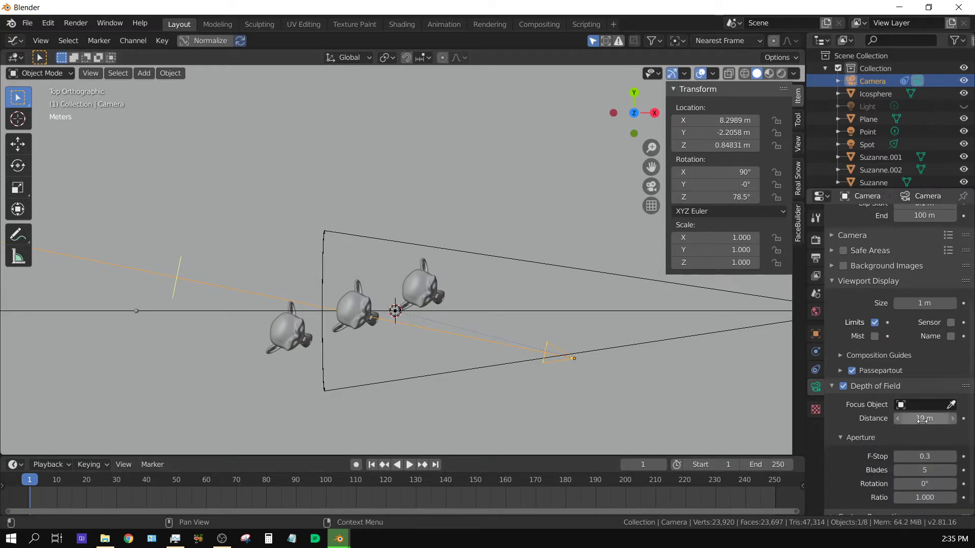
{"action": "left_click_drag", "start_coordinate": [924, 418], "coordinate": [864, 419]}
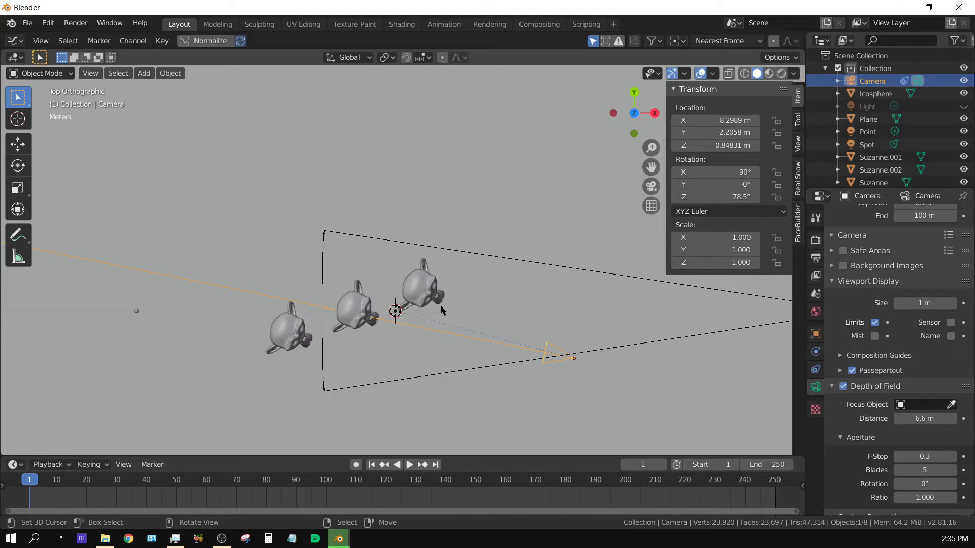
{"action": "key", "text": "KP_0"}
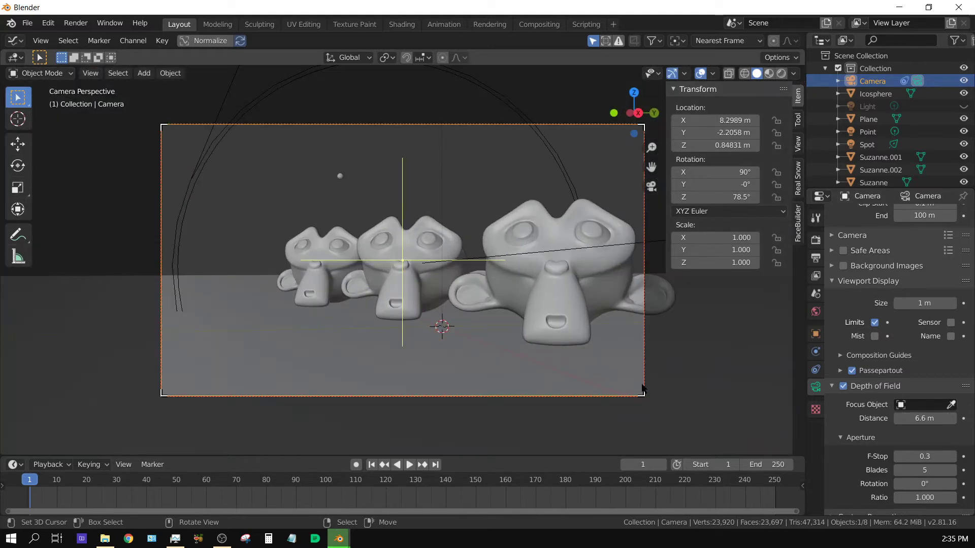
Switch to Rendered shading and set the focus distance to 13 m, viewing through the camera.
{"action": "left_click", "coordinate": [780, 74]}
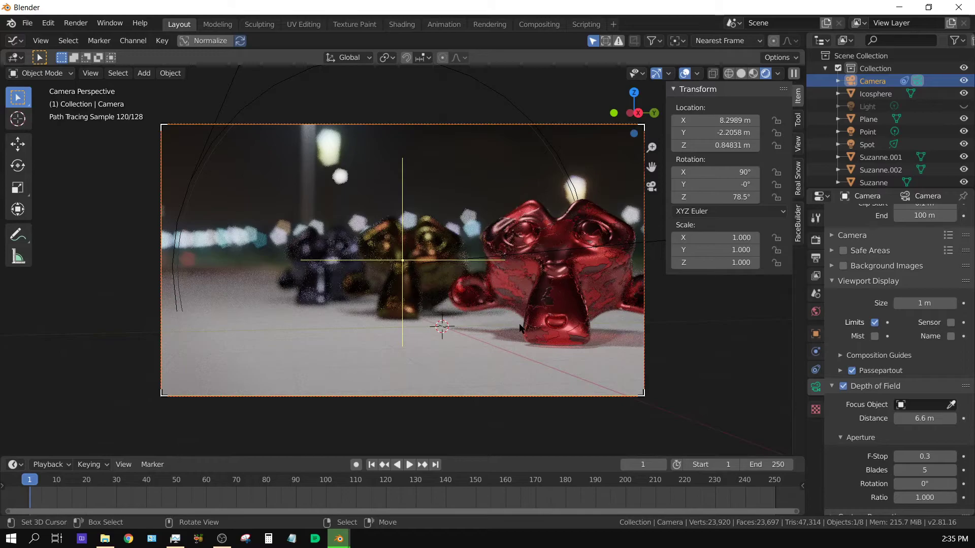
{"action": "key", "text": "KP_7"}
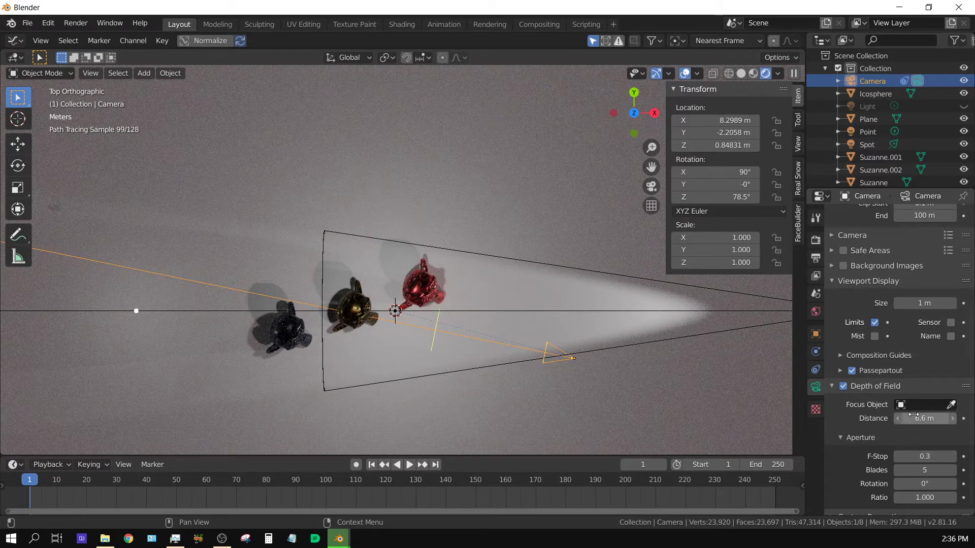
{"action": "left_click_drag", "start_coordinate": [914, 418], "coordinate": [973, 418]}
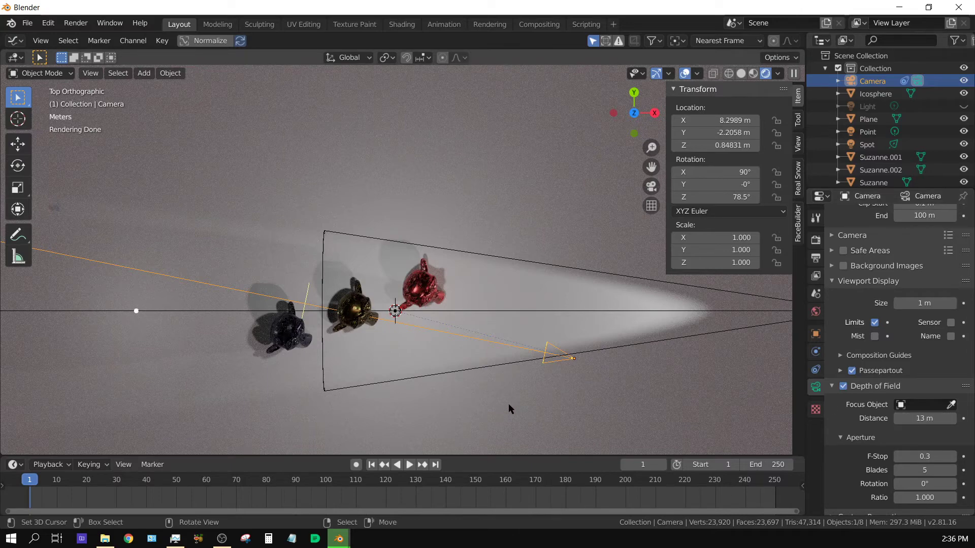
{"action": "key", "text": "KP_0"}
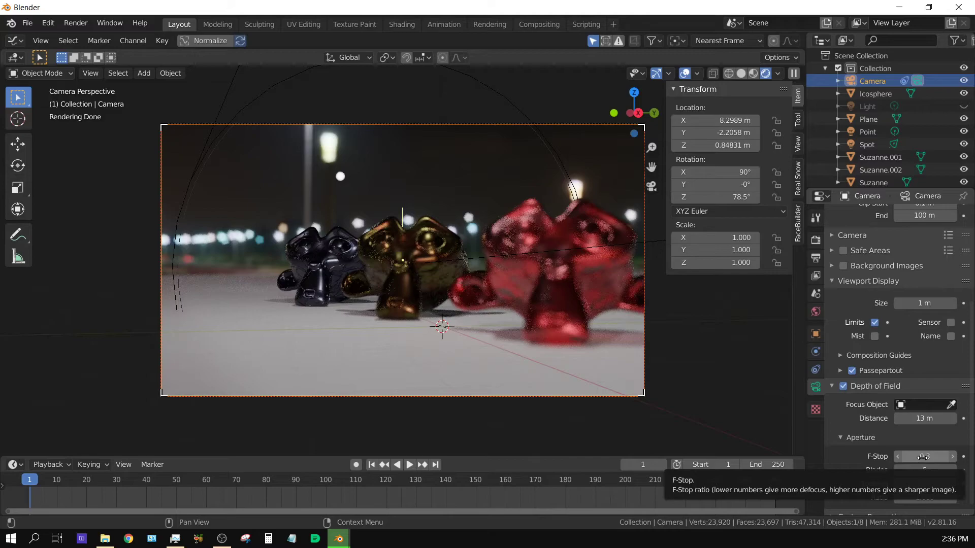
Lower the camera's F-Stop to 0.1, checking the blur from front and camera views.
{"action": "left_click_drag", "start_coordinate": [923, 457], "coordinate": [912, 456]}
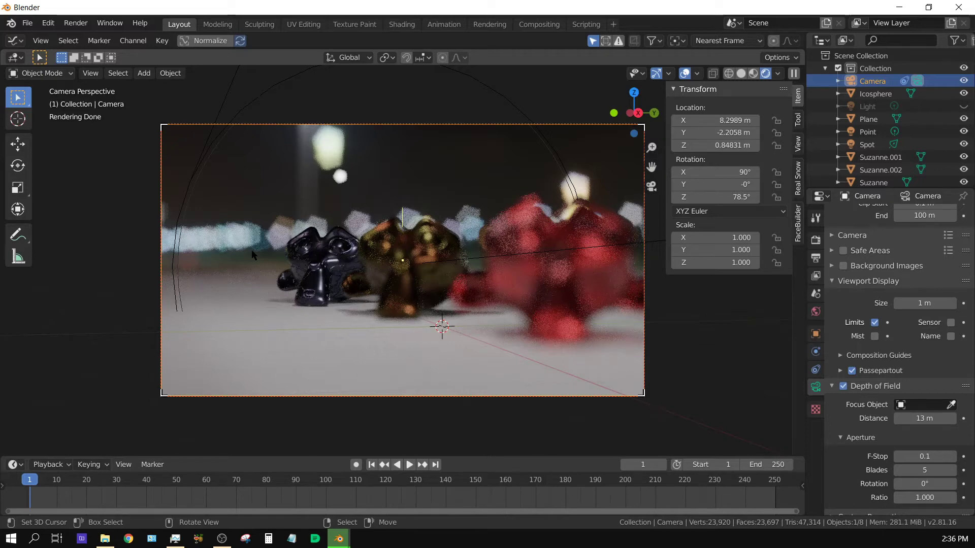
{"action": "key", "text": "KP_1"}
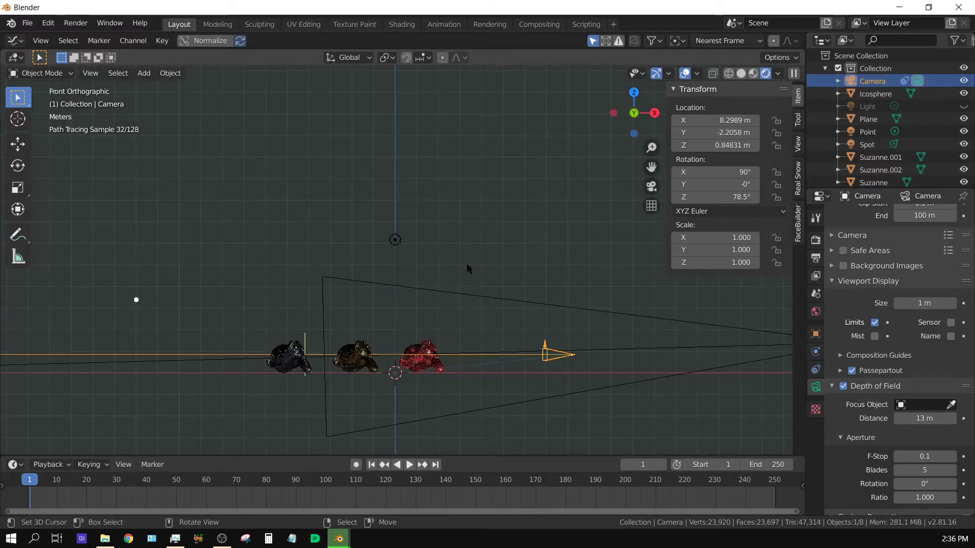
{"action": "left_click_drag", "start_coordinate": [921, 456], "coordinate": [957, 456]}
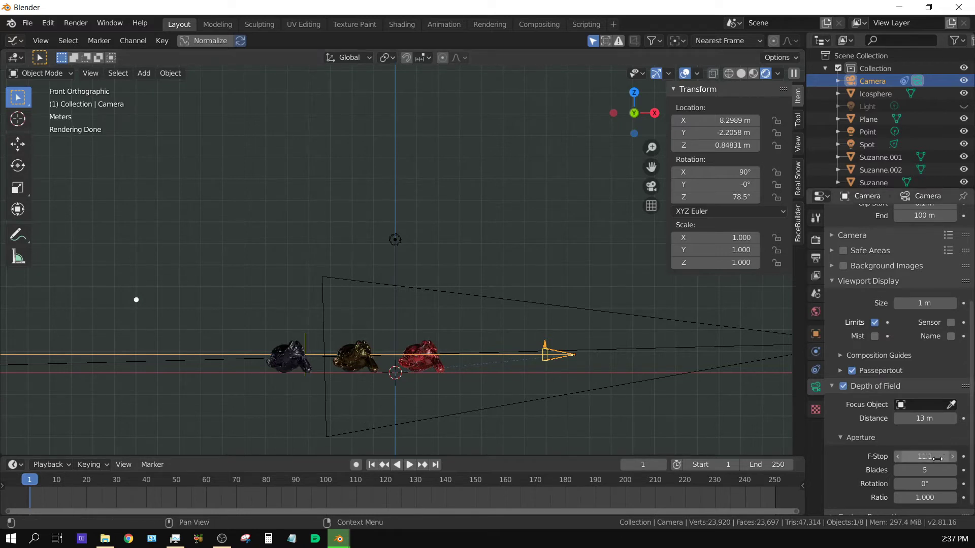
{"action": "left_click_drag", "start_coordinate": [925, 456], "coordinate": [899, 457]}
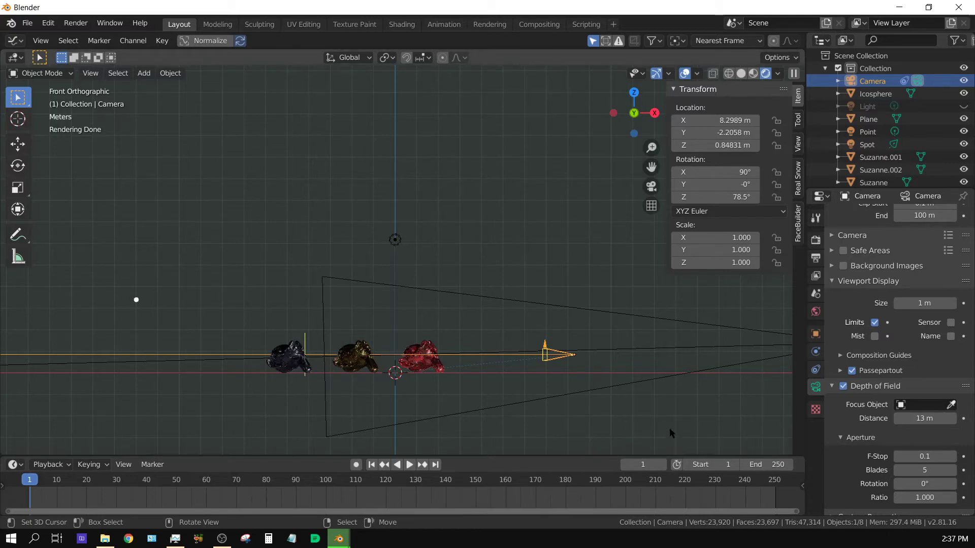
{"action": "key", "text": "KP_0"}
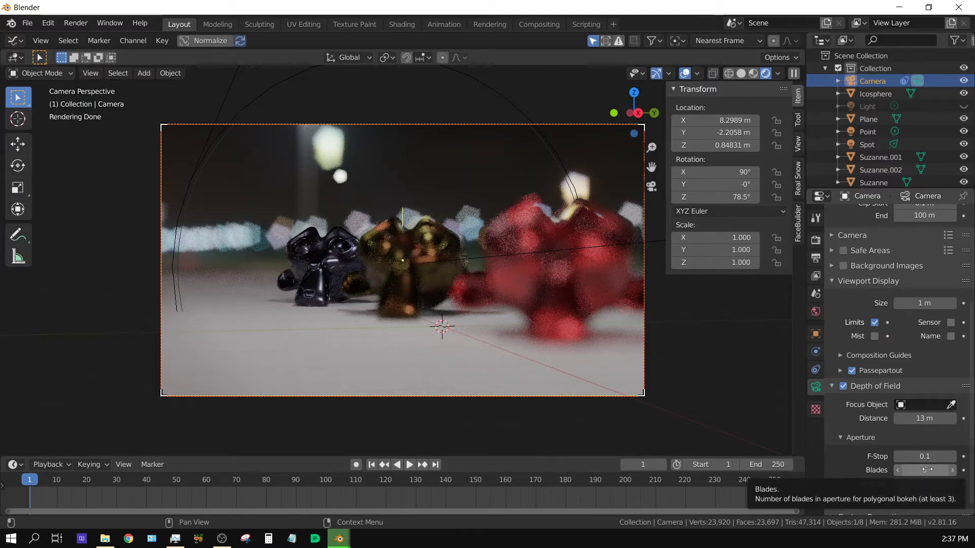
Set the camera to 7.2 m focus distance, F-Stop 1.0, and 5 aperture blades.
{"action": "left_click", "coordinate": [927, 471]}
{"action": "type", "text": "6"}
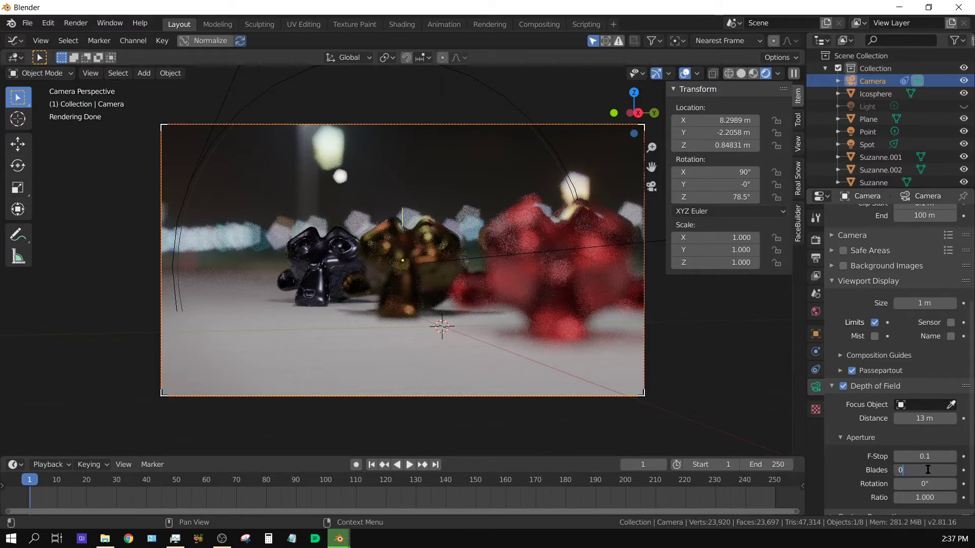
{"action": "key", "text": "Return"}
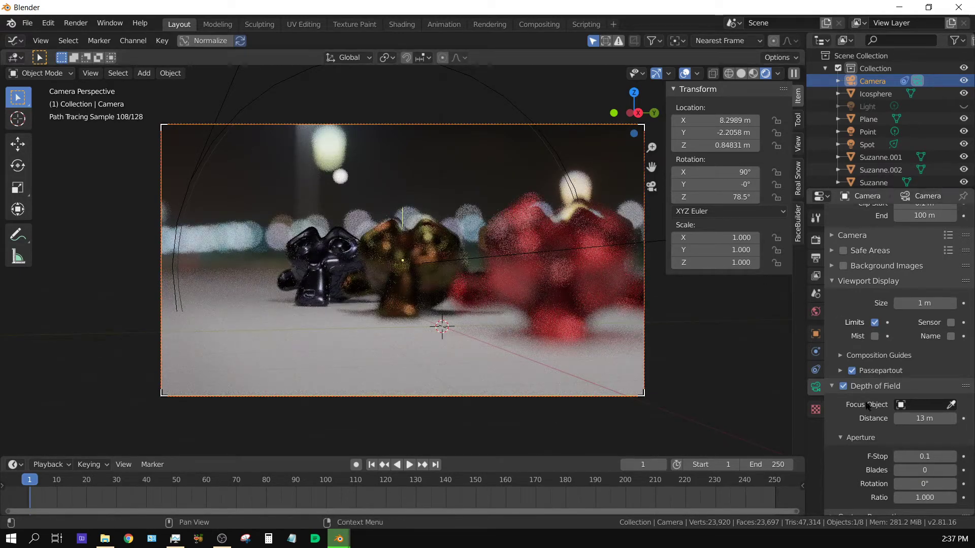
{"action": "left_click_drag", "start_coordinate": [917, 418], "coordinate": [923, 418]}
{"action": "left_click_drag", "start_coordinate": [924, 457], "coordinate": [927, 456]}
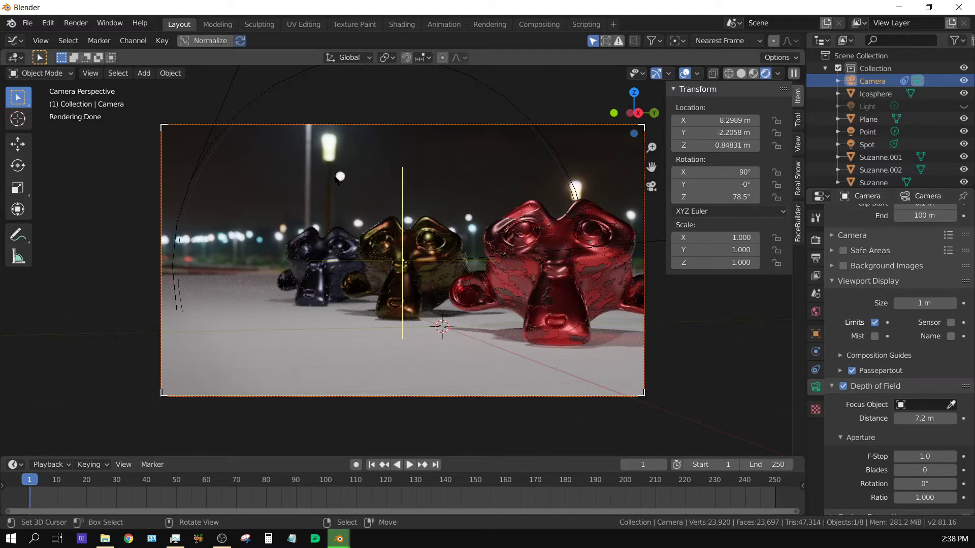
{"action": "left_click", "coordinate": [921, 471]}
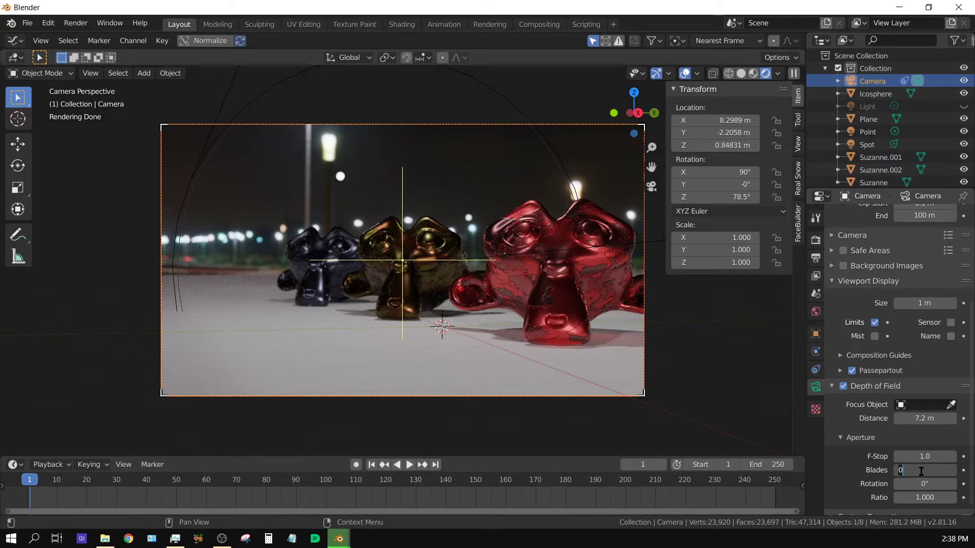
{"action": "type", "text": "5"}
{"action": "key", "text": "Return"}
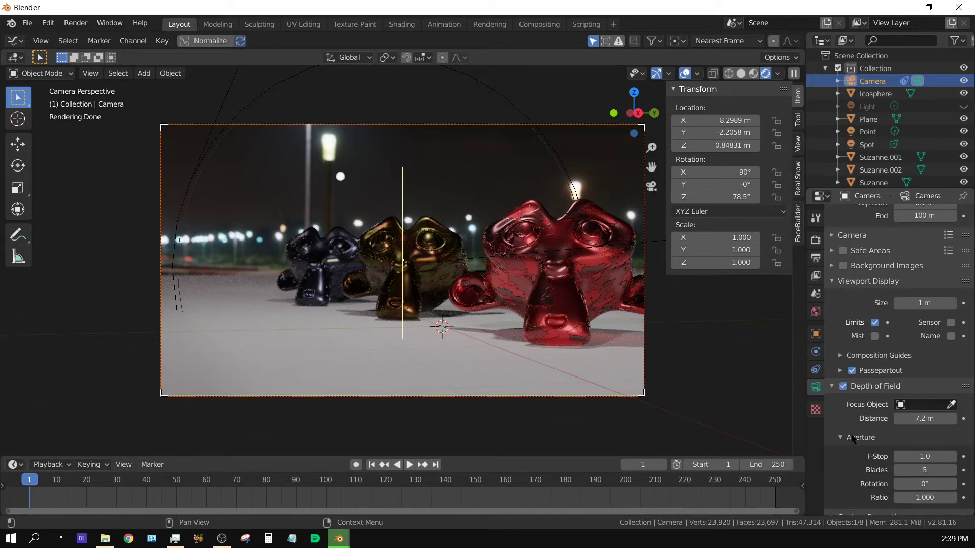
Set the focus distance to 7 m and adjust the F-Stop to test the blur.
{"action": "left_click", "coordinate": [928, 419]}
{"action": "type", "text": "7"}
{"action": "key", "text": "Return"}
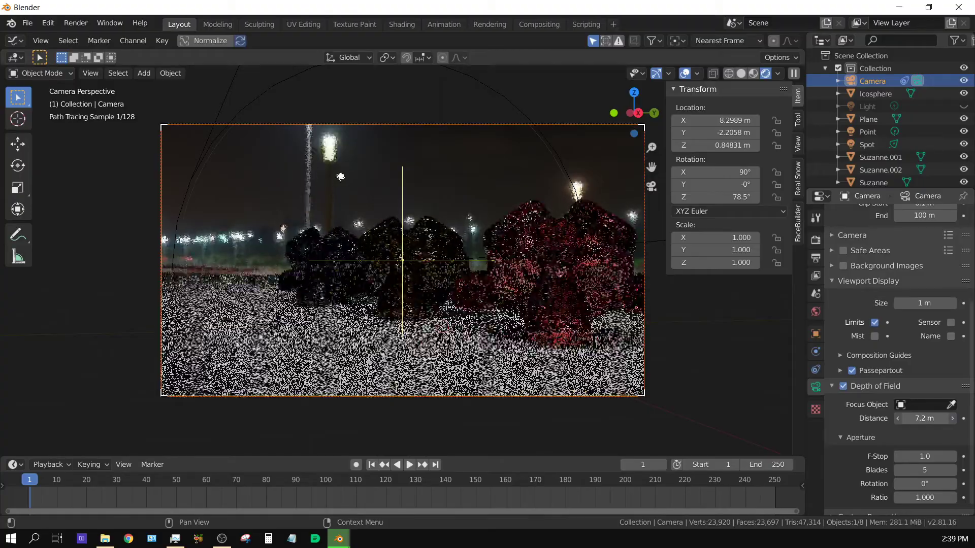
{"action": "left_click_drag", "start_coordinate": [923, 456], "coordinate": [897, 457]}
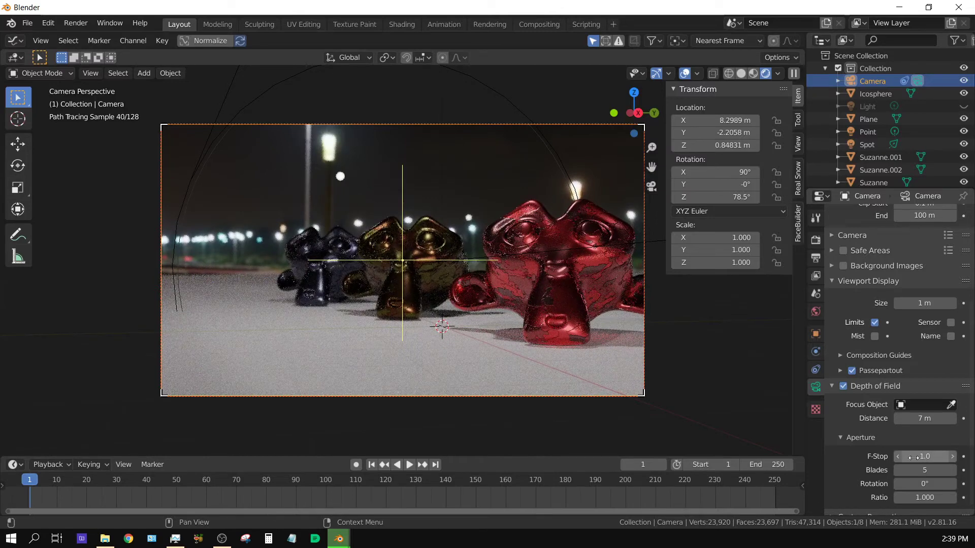
Scale the small glowing Icosphere up to 0.626.
{"action": "left_click", "coordinate": [341, 177]}
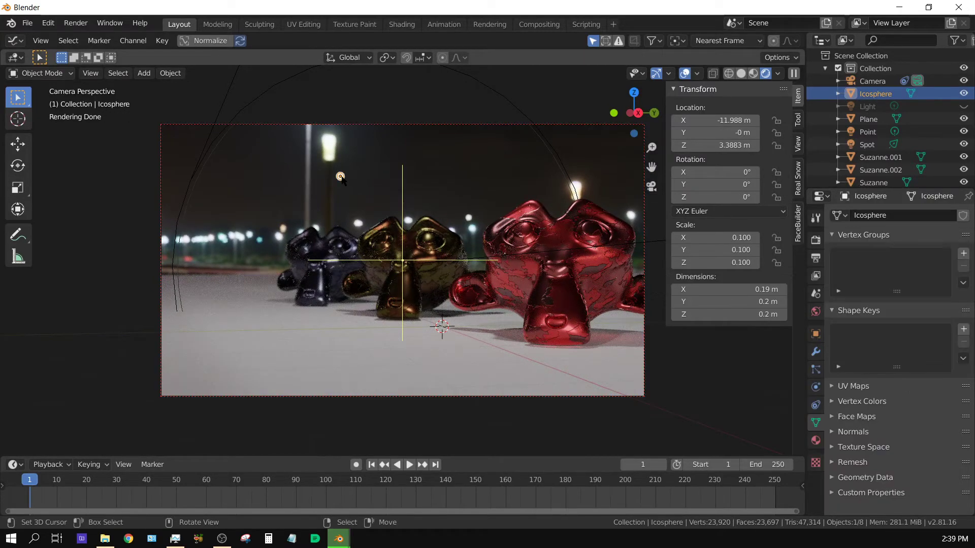
{"action": "key", "text": "s"}
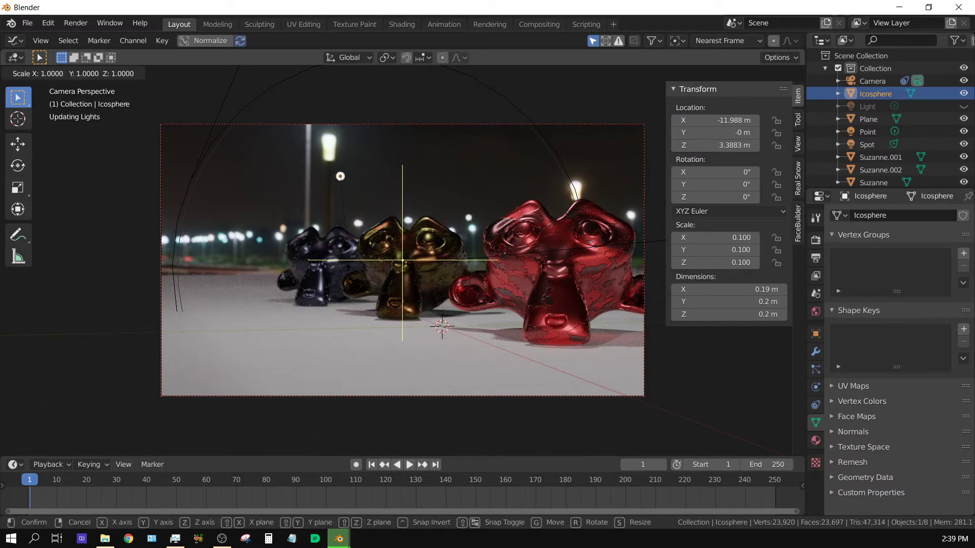
{"action": "left_click", "coordinate": [343, 176]}
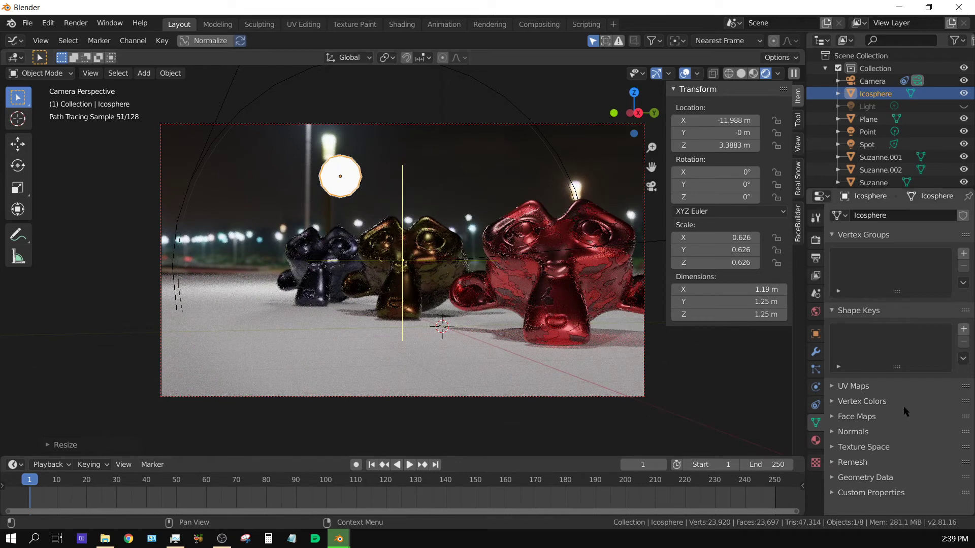
Select the camera and give its aperture F-Stop 0.4 with 8 blades.
{"action": "left_click", "coordinate": [874, 81]}
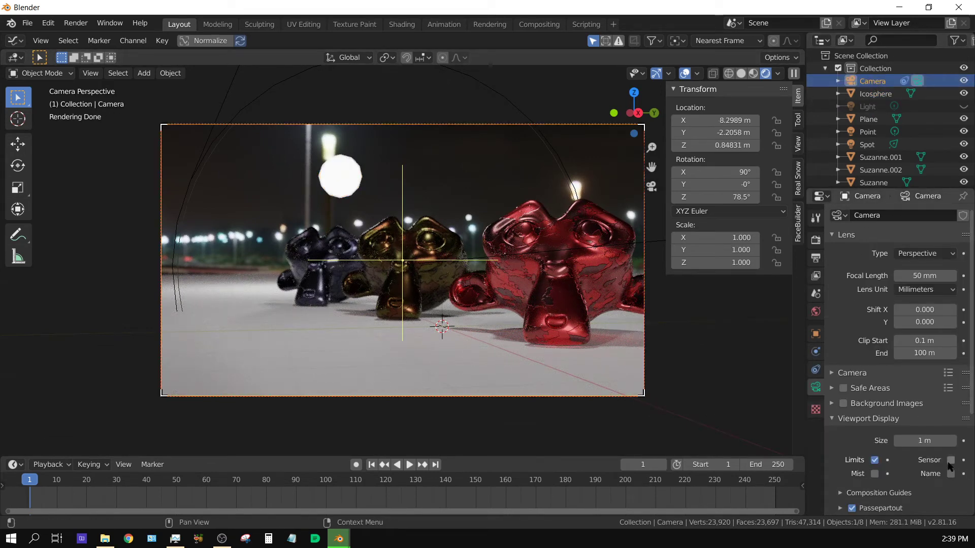
{"action": "scroll", "coordinate": [907, 413], "scroll_direction": "down", "scroll_amount": 7}
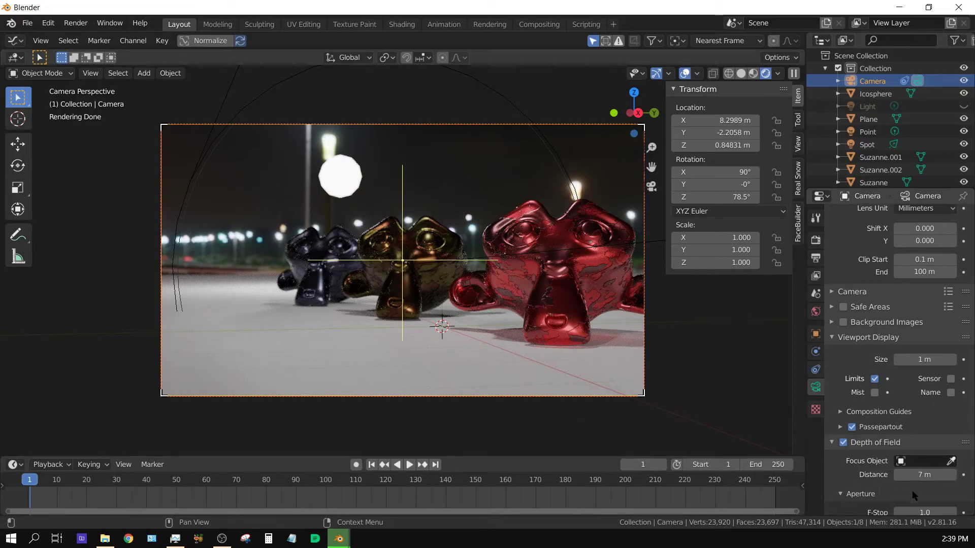
{"action": "scroll", "coordinate": [929, 466], "scroll_direction": "down", "scroll_amount": 1, "text": "ctrl"}
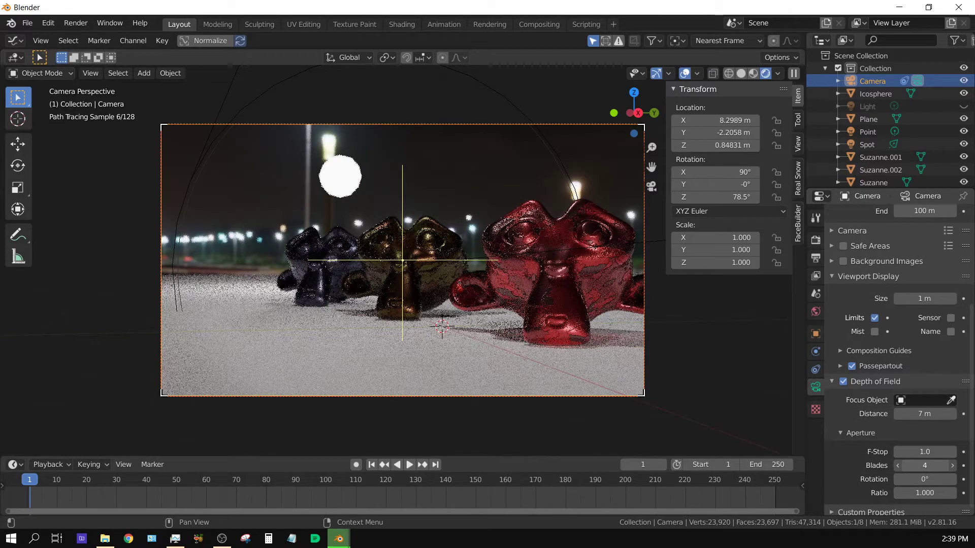
{"action": "scroll", "coordinate": [924, 452], "scroll_direction": "down", "scroll_amount": 6, "text": "ctrl"}
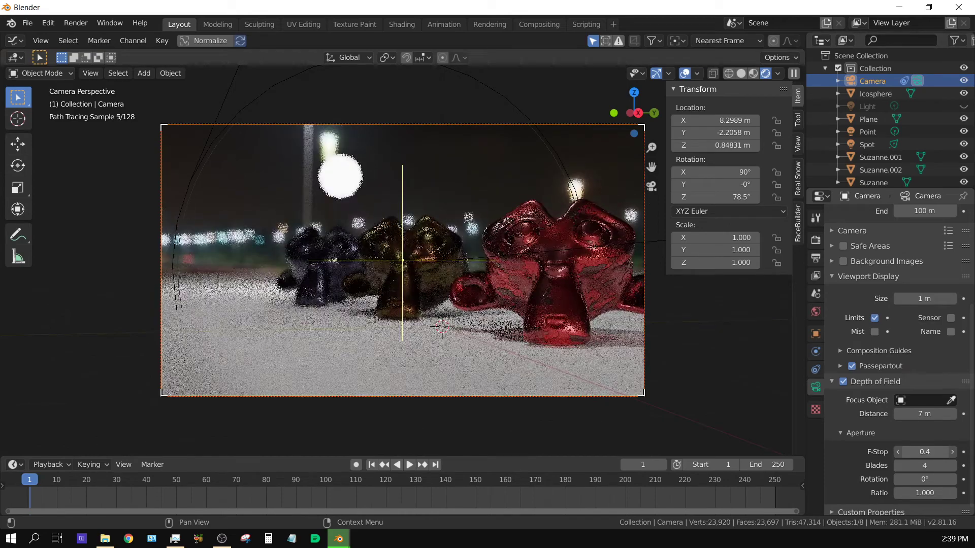
{"action": "left_click", "coordinate": [920, 466]}
{"action": "type", "text": "4"}
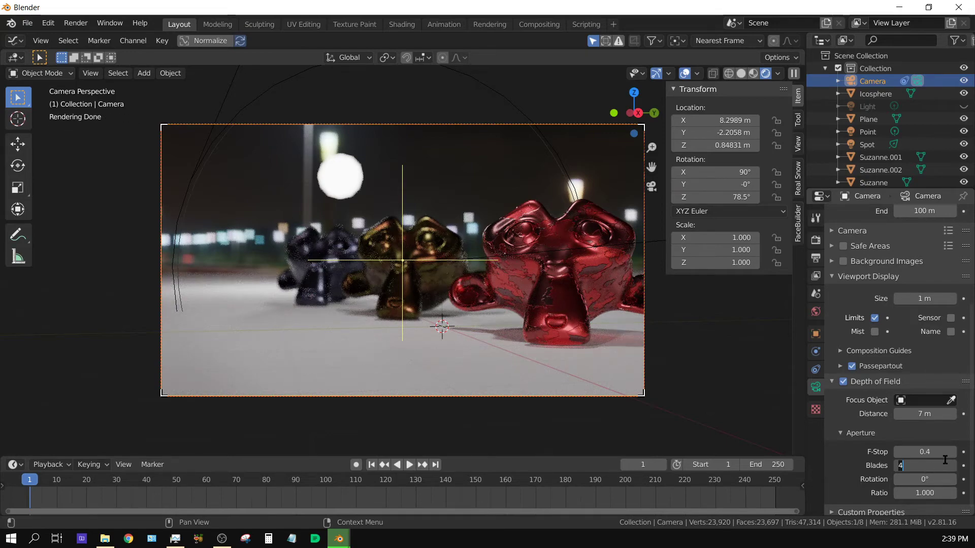
{"action": "key", "text": "Return"}
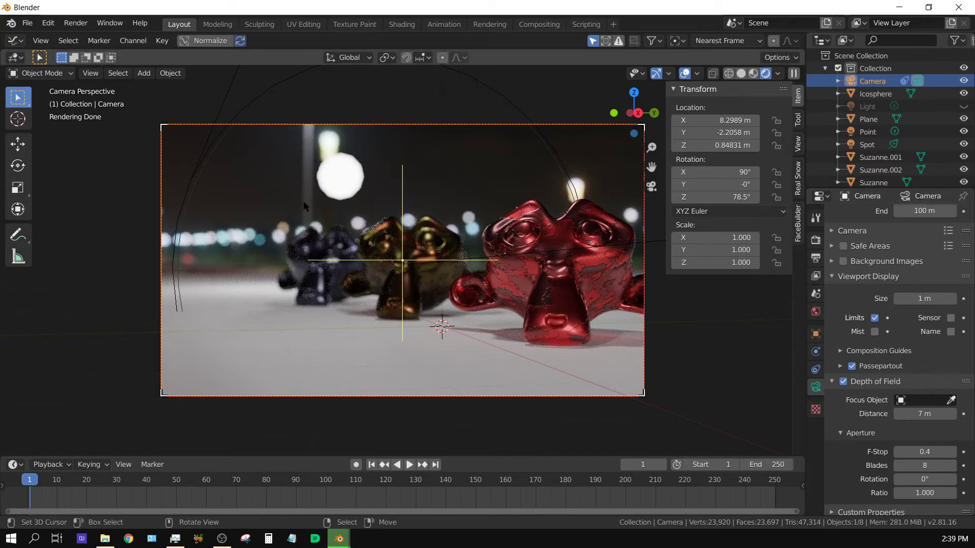
Add a Subdivision Surface modifier at viewport level 2 to the Icosphere and apply it.
{"action": "left_click", "coordinate": [354, 194]}
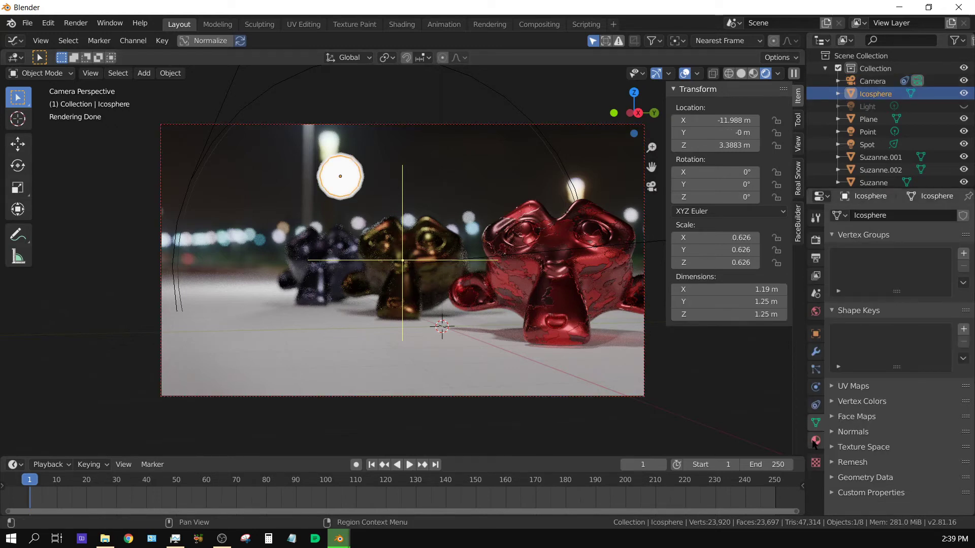
{"action": "left_click", "coordinate": [816, 352]}
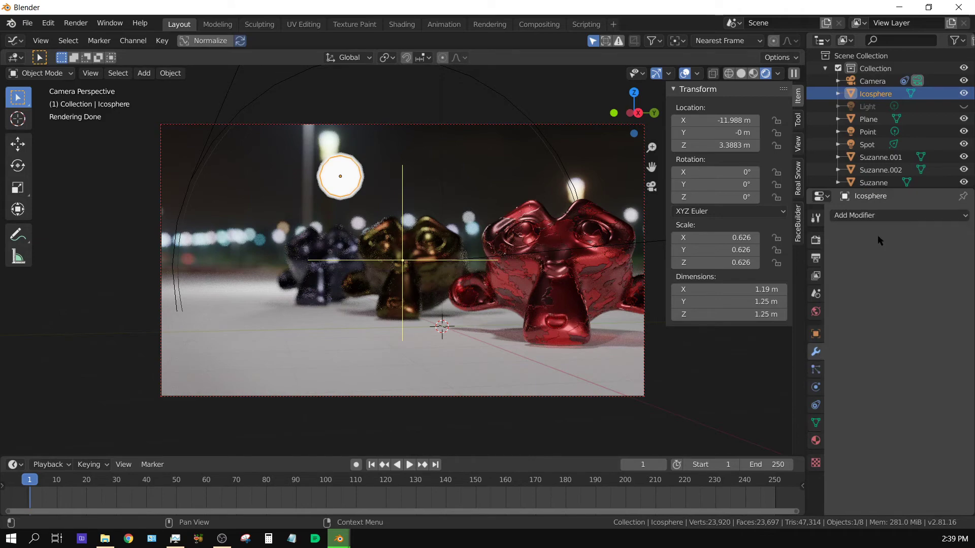
{"action": "left_click", "coordinate": [887, 216]}
{"action": "left_click", "coordinate": [731, 422]}
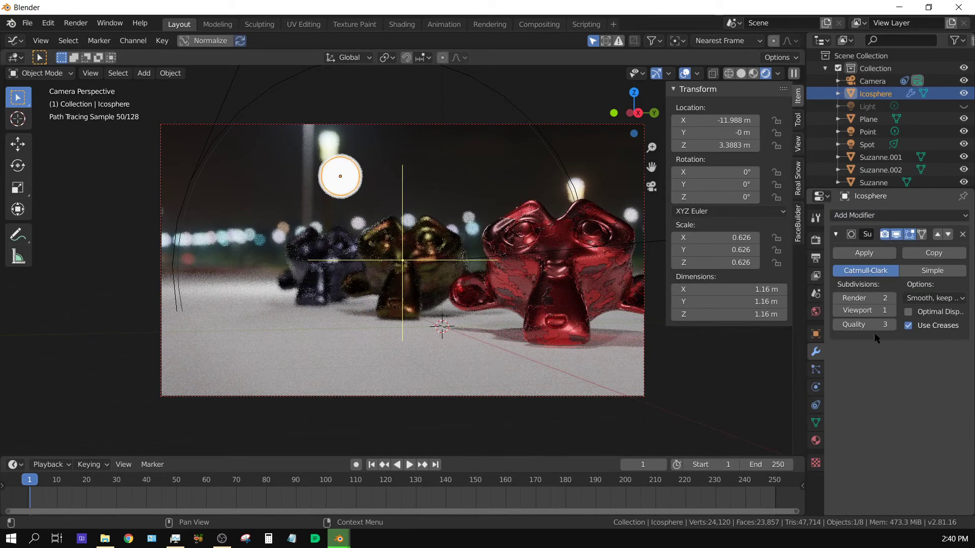
{"action": "left_click", "coordinate": [892, 310]}
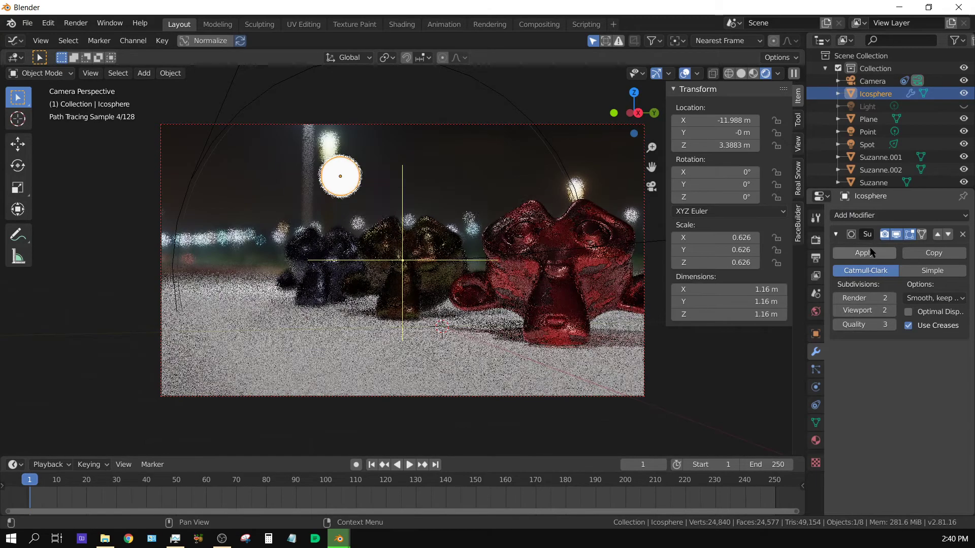
{"action": "left_click", "coordinate": [871, 252]}
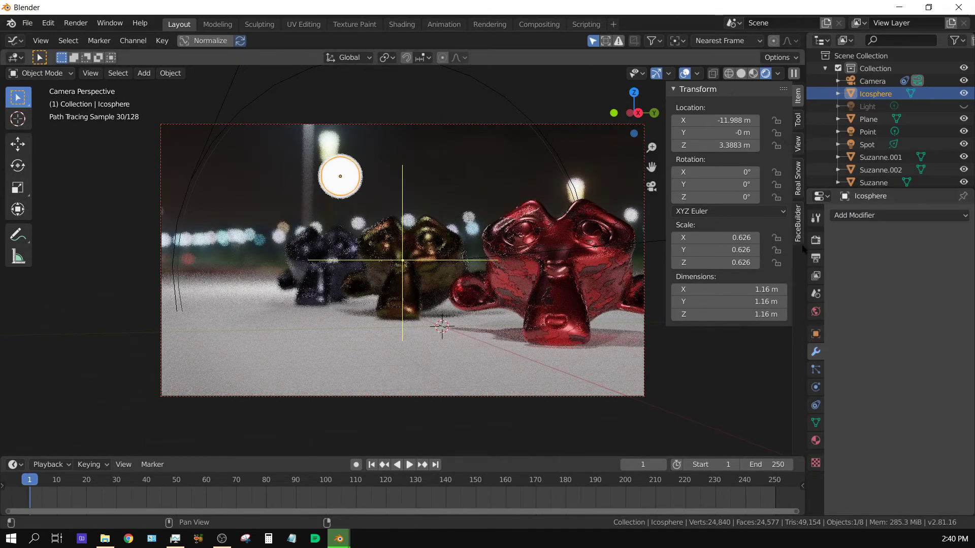
{"action": "left_click", "coordinate": [881, 82]}
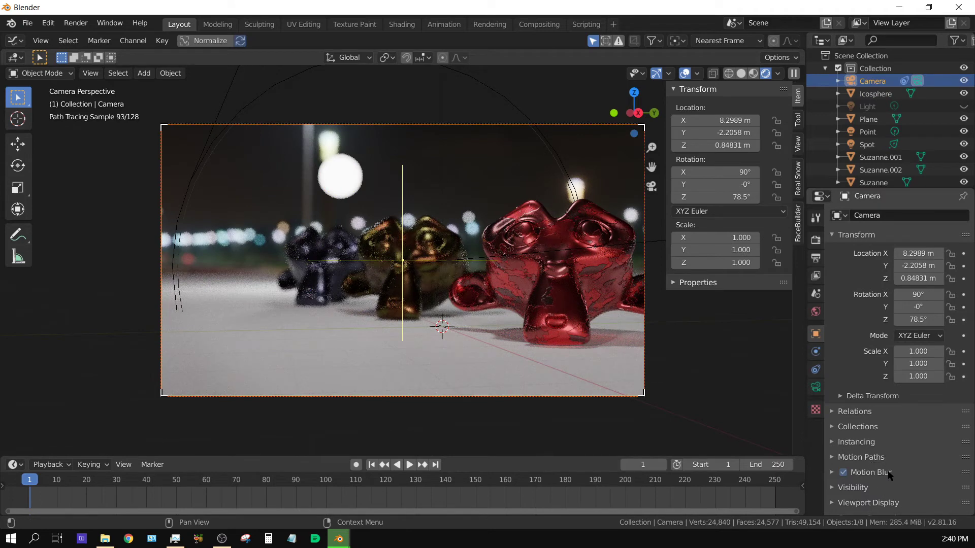
Change the aperture blade count and drag F-Stop down to 0.1, heavily blurring the rear heads.
{"action": "scroll", "coordinate": [888, 474], "scroll_direction": "down", "scroll_amount": 3, "text": "ctrl"}
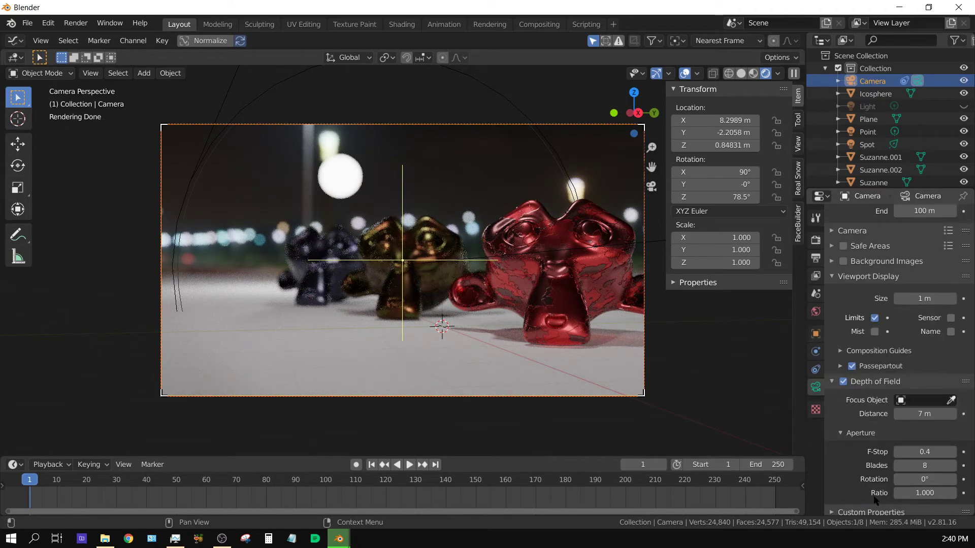
{"action": "scroll", "coordinate": [875, 500], "scroll_direction": "down", "scroll_amount": 1}
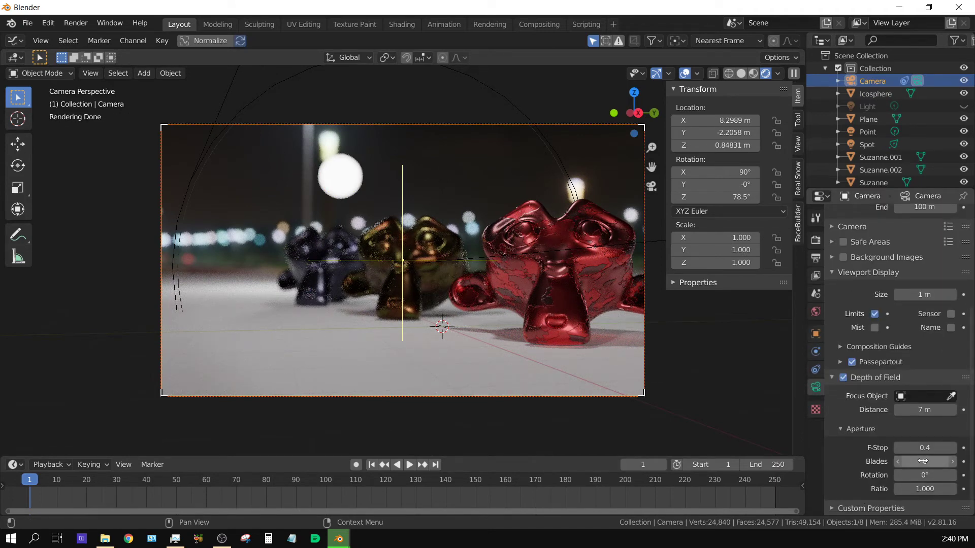
{"action": "left_click", "coordinate": [923, 462]}
{"action": "type", "text": "8"}
{"action": "key", "text": "Return"}
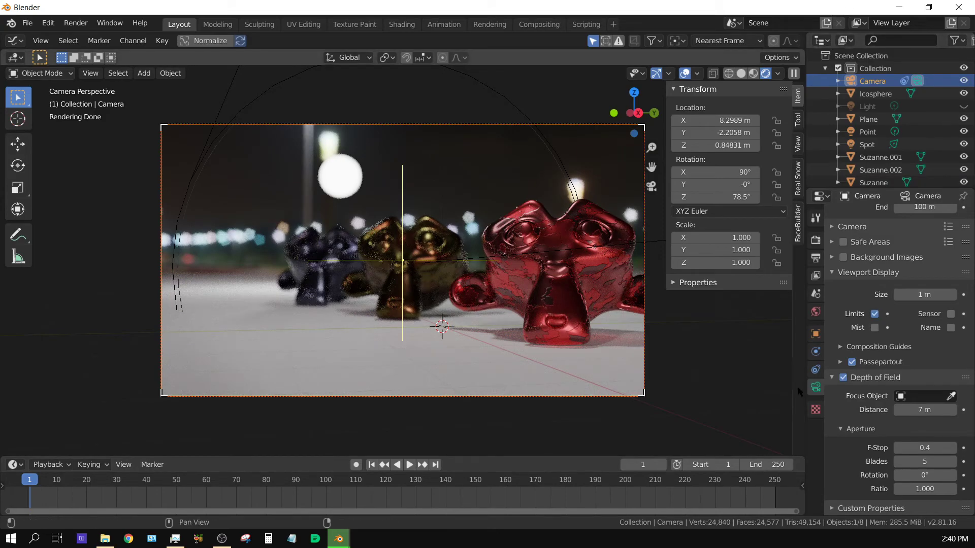
{"action": "mouse_move", "coordinate": [925, 447]}
{"action": "left_mouse_down"}
{"action": "mouse_move", "coordinate": [943, 448]}
{"action": "mouse_move", "coordinate": [923, 448]}
{"action": "left_mouse_up"}
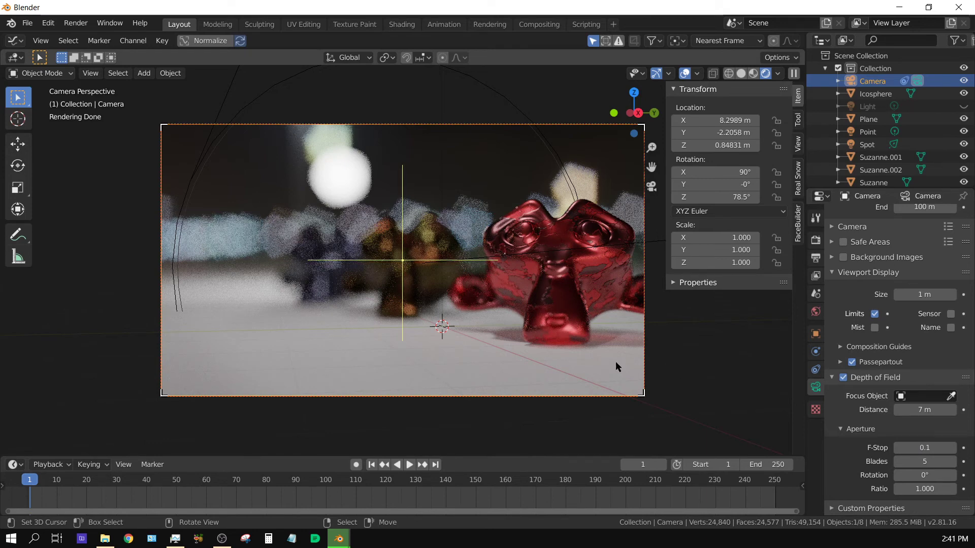
Enter 8 in the Aperture Blades field, keeping F-Stop at 0.1.
{"action": "left_click", "coordinate": [925, 461]}
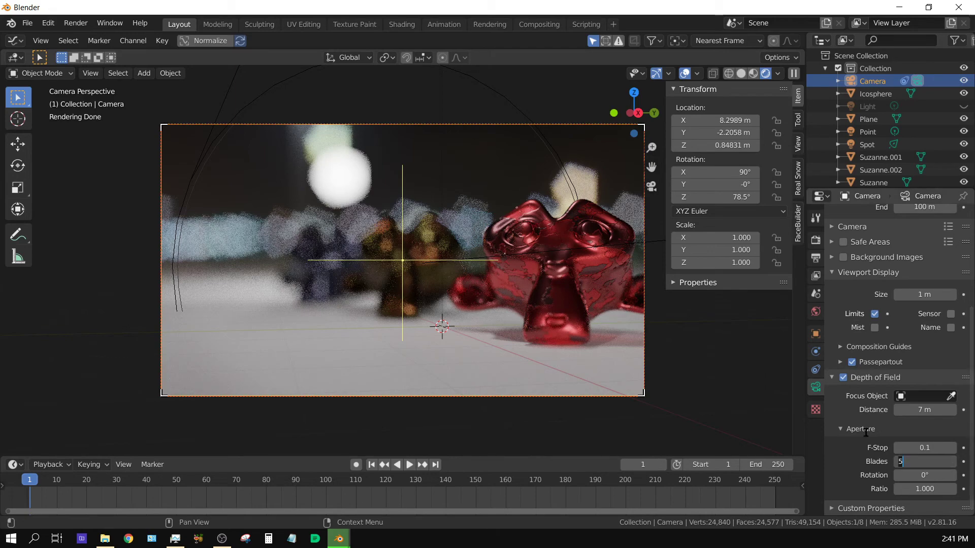
{"action": "type", "text": "8"}
{"action": "key", "text": "Return"}
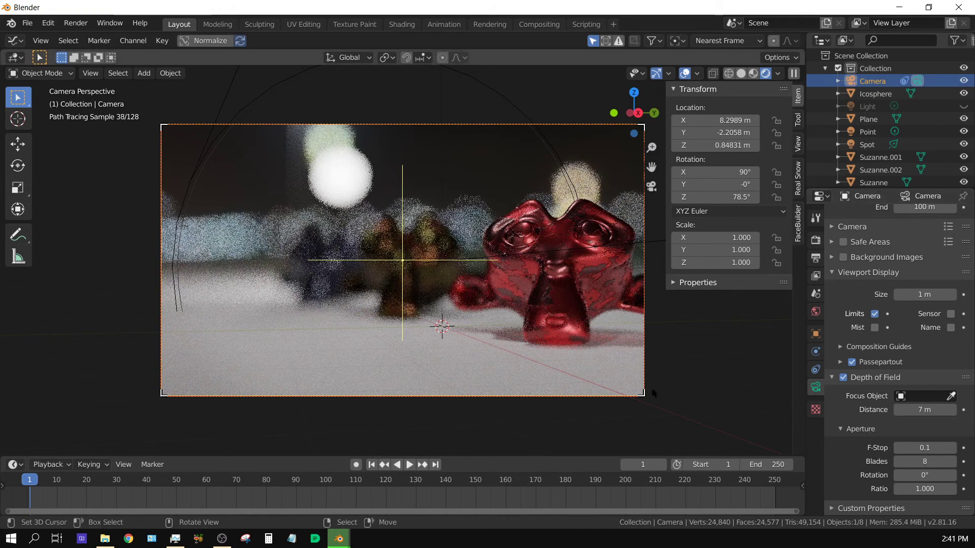